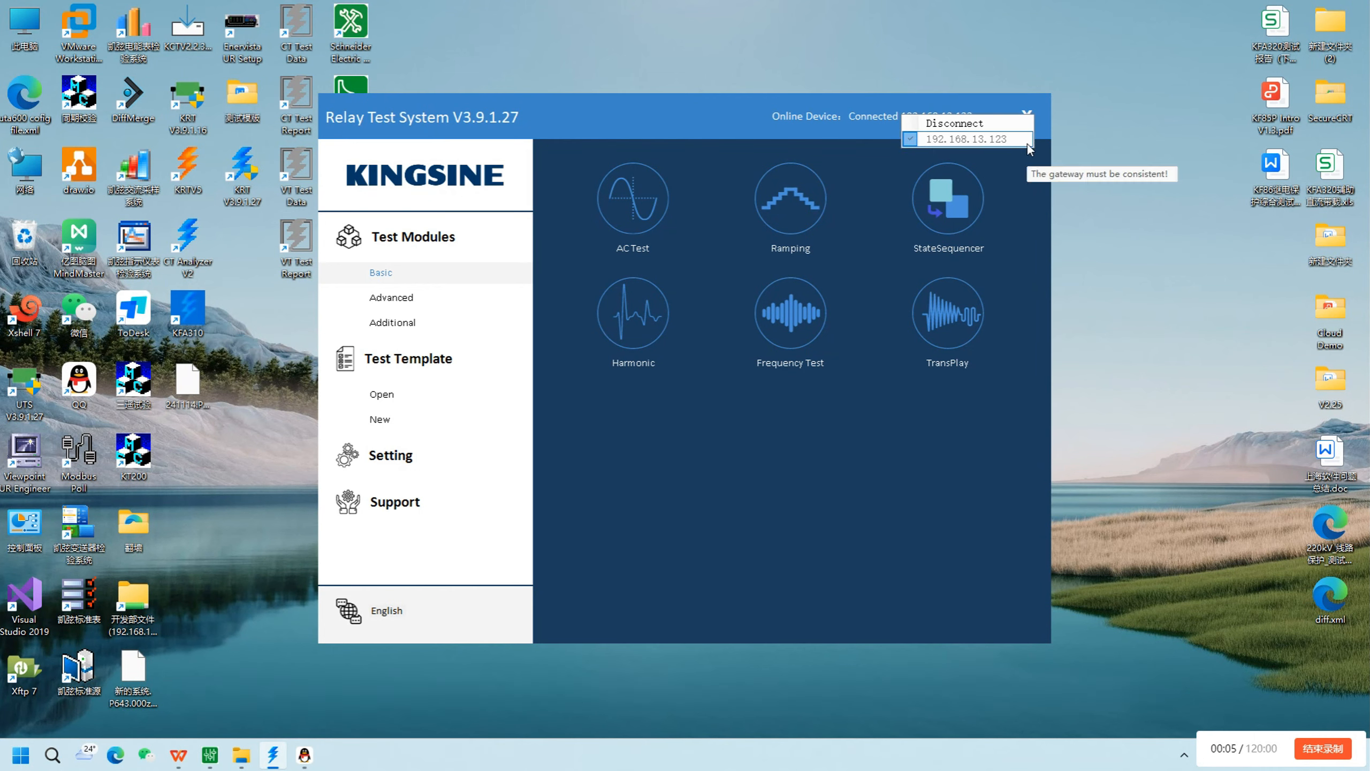
# Open the basic AC Test module
pyautogui.click(638, 200)
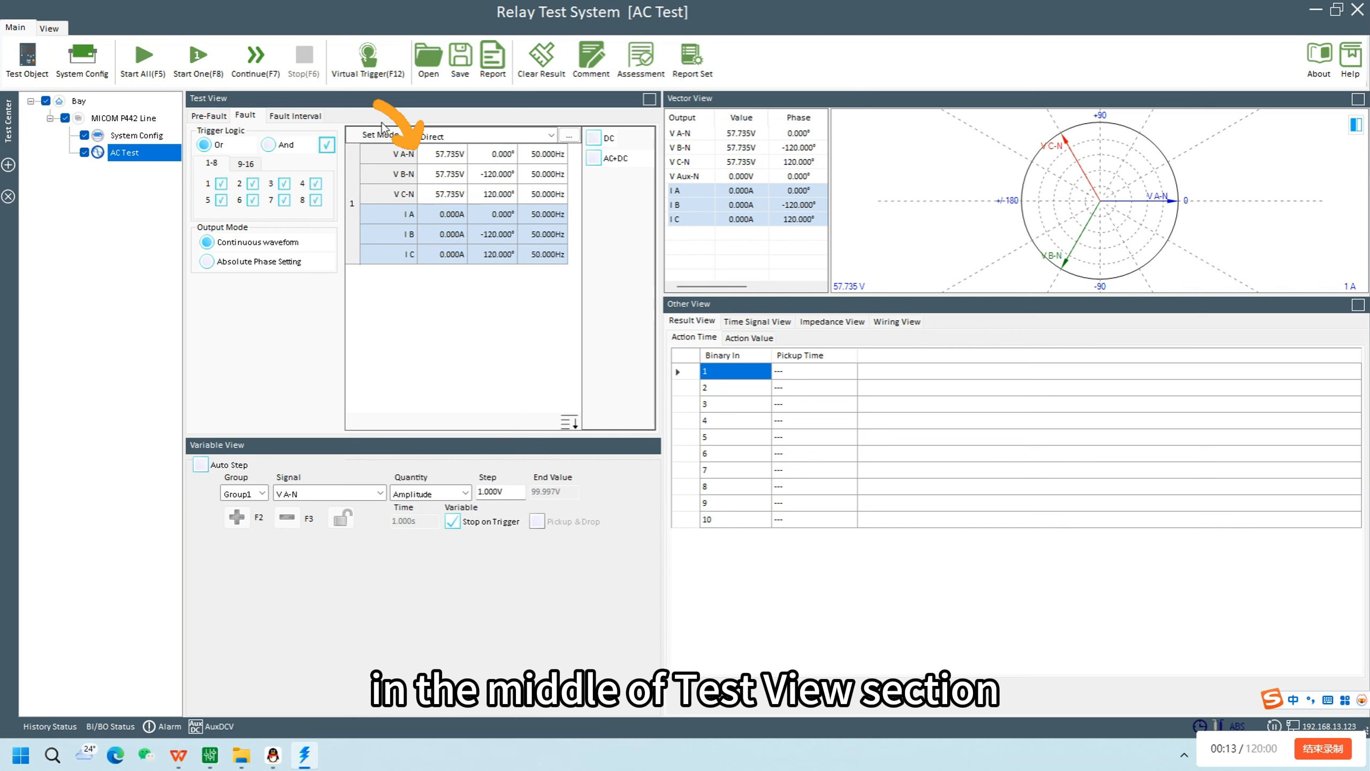
# Try the zero and maximum presets on the V A-N fault voltage, and restore its nominal value
pyautogui.click(448, 153)
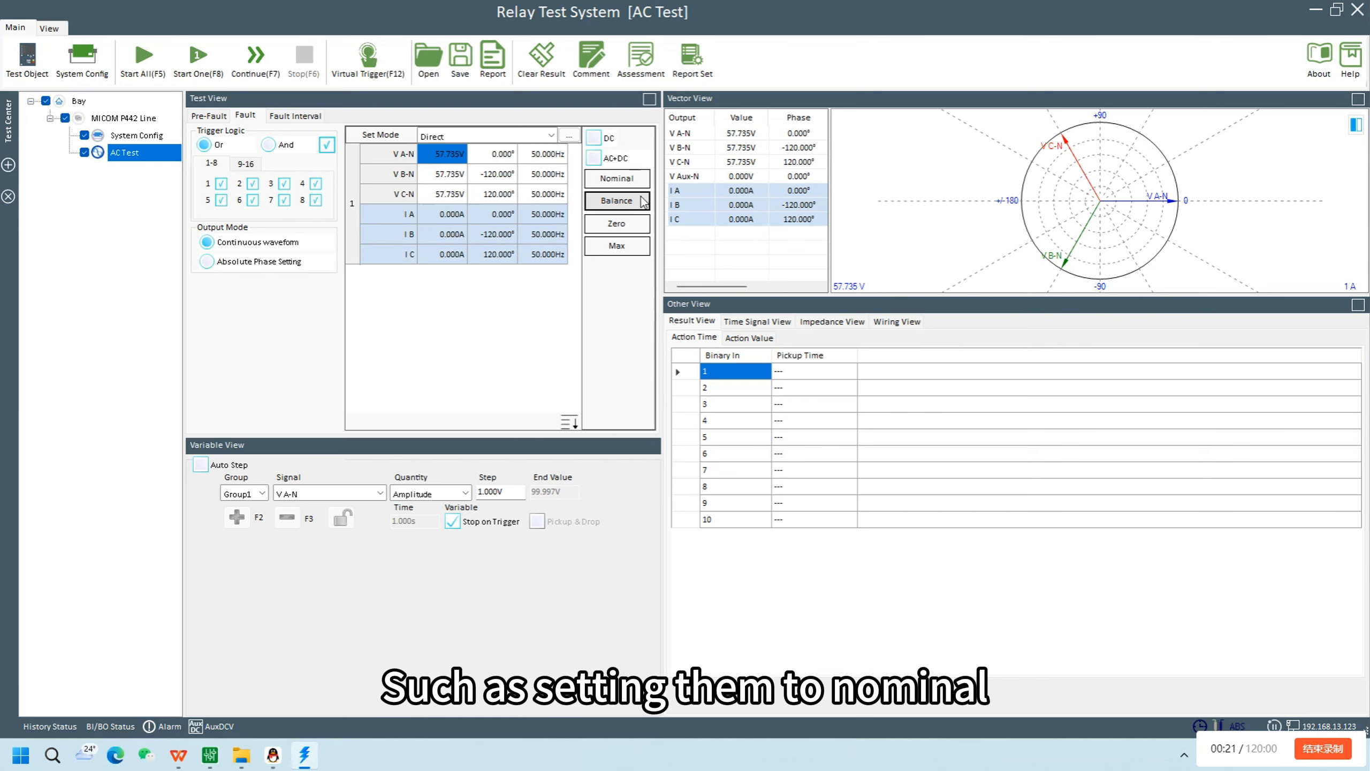
pyautogui.click(635, 230)
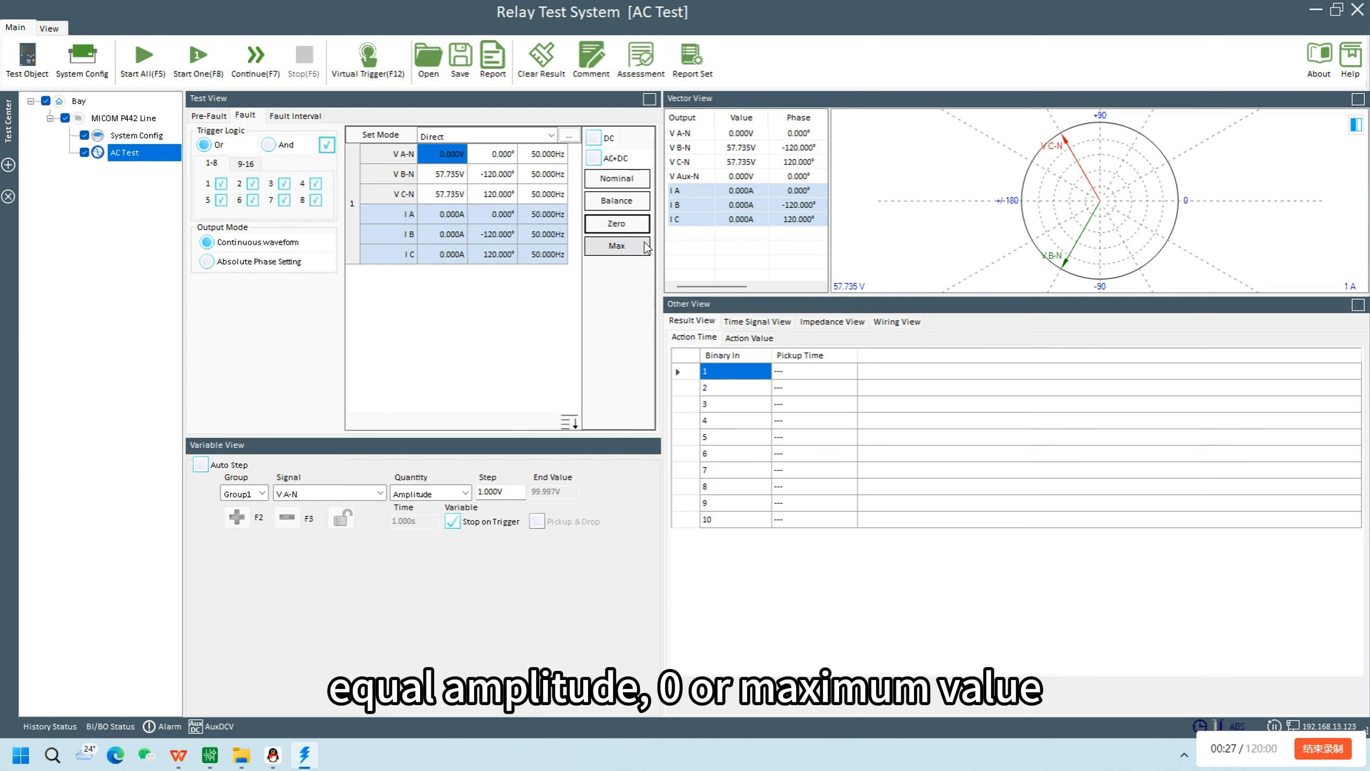
pyautogui.click(634, 252)
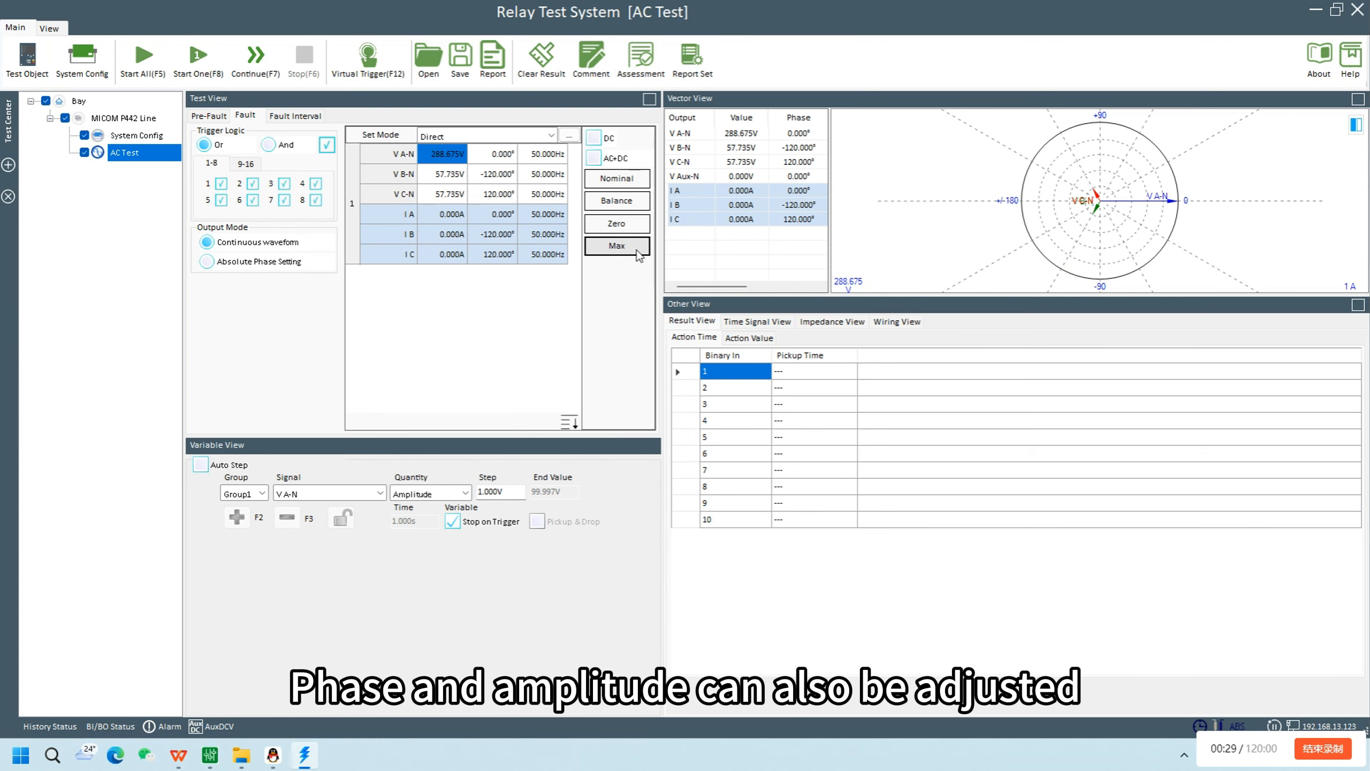
pyautogui.click(634, 179)
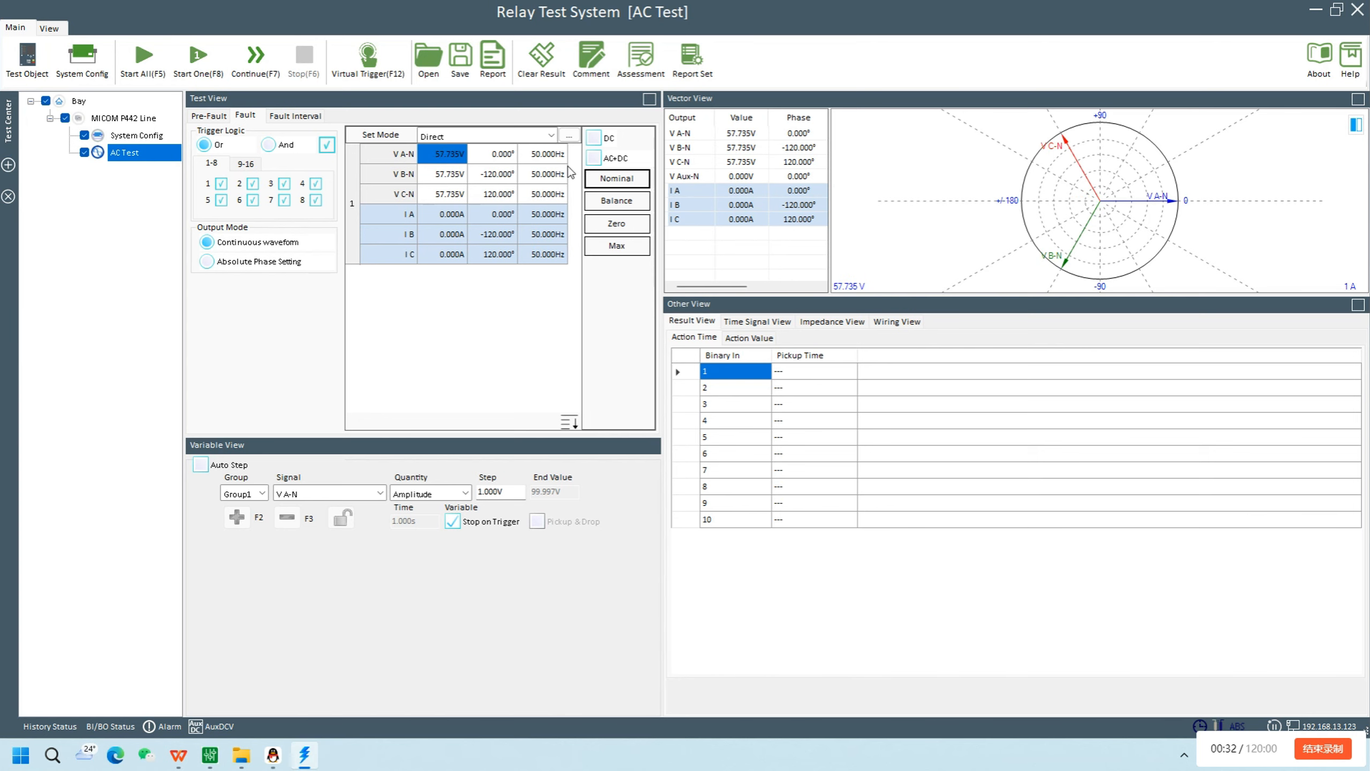
# Review the available set modes, then open the additional output mode settings, review their modes and the apply-to-group option, and close them
pyautogui.click(550, 137)
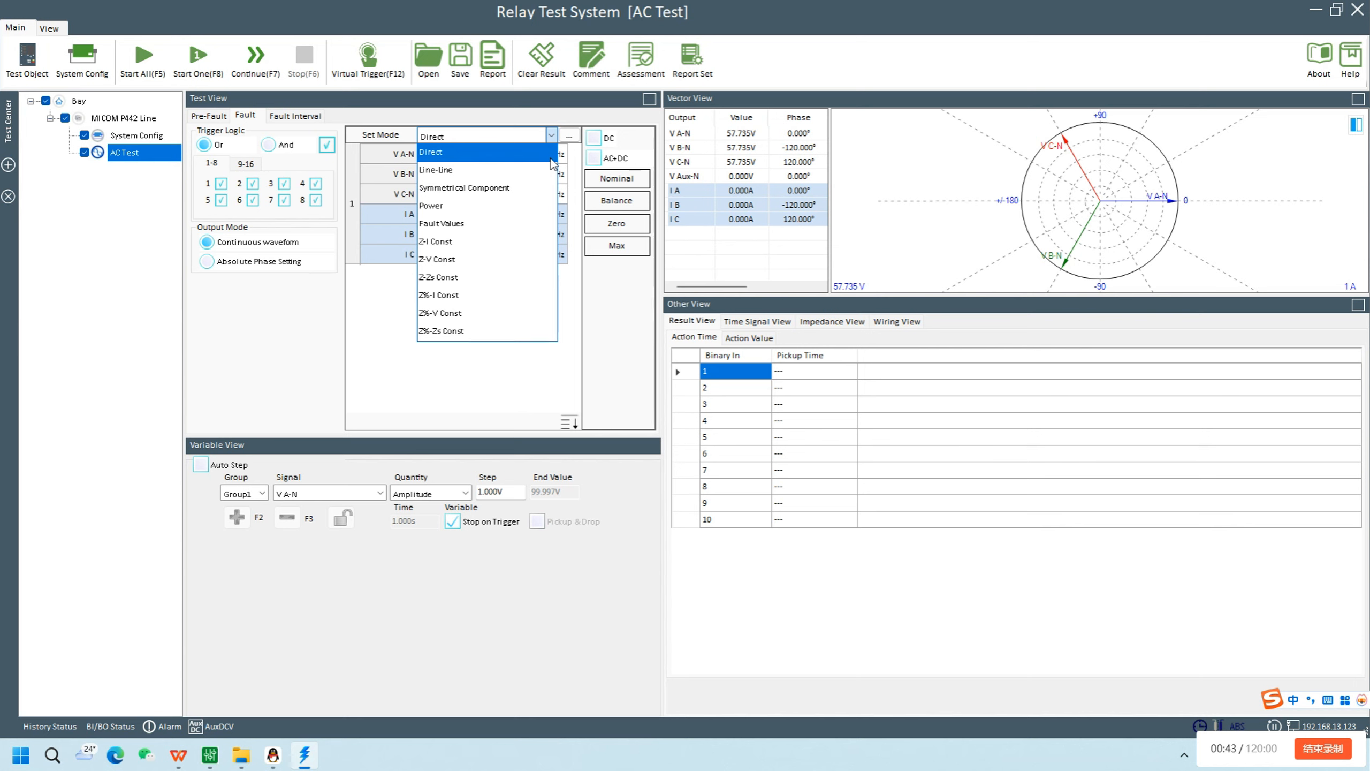
pyautogui.click(590, 122)
pyautogui.click(569, 136)
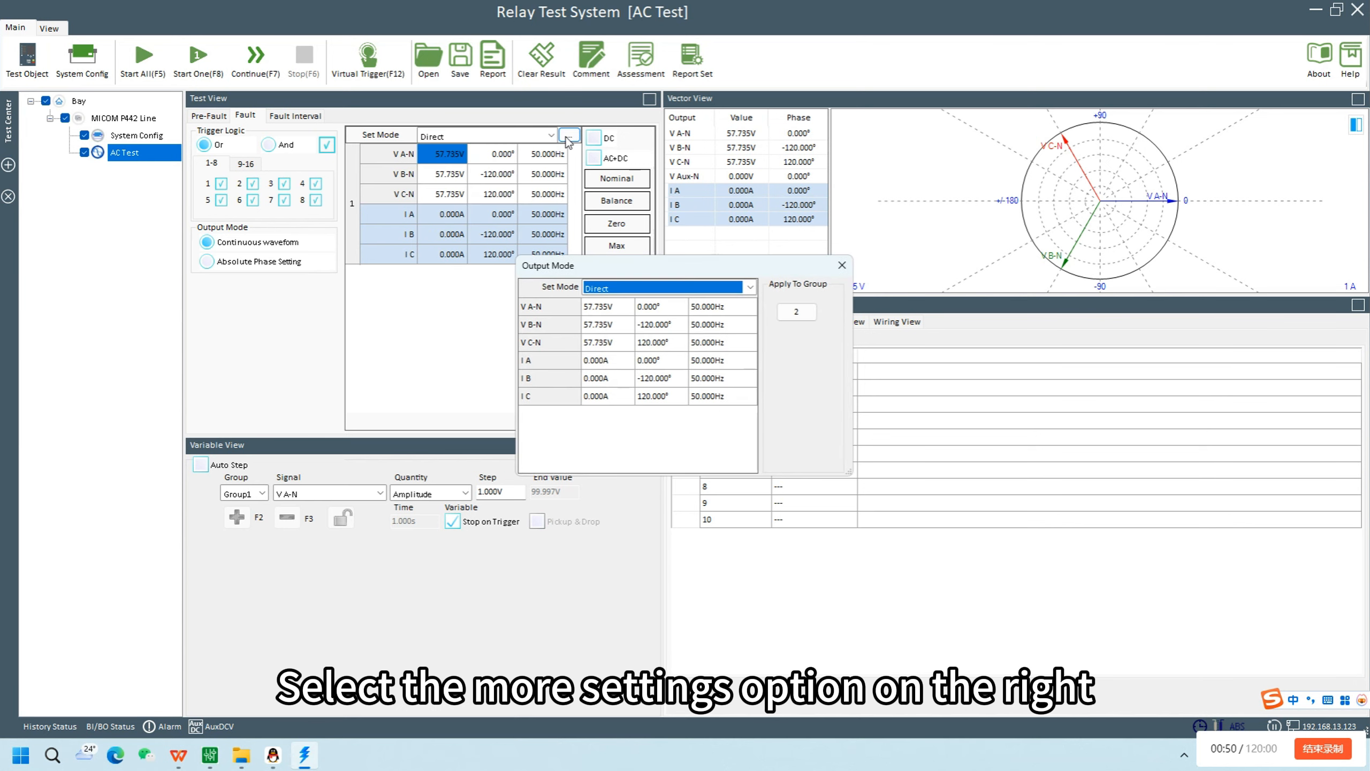
pyautogui.click(749, 288)
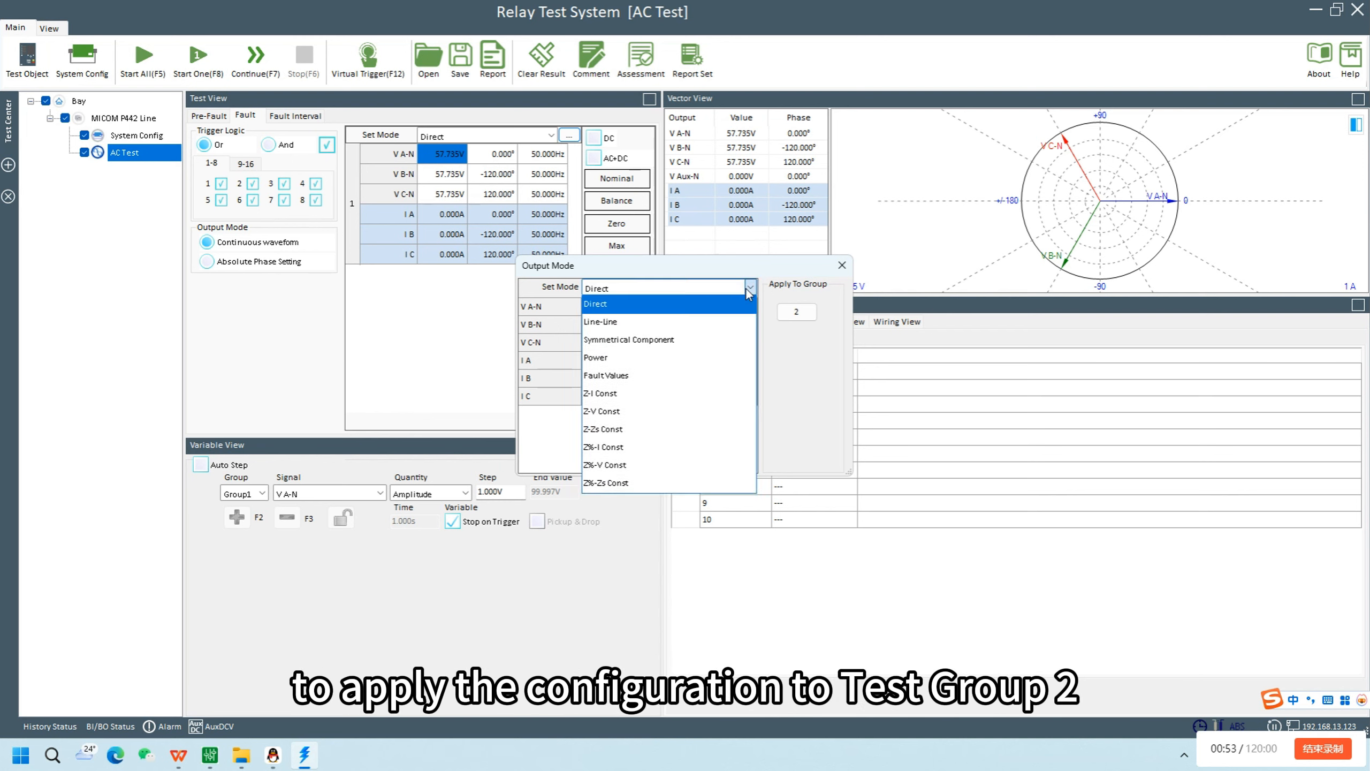
pyautogui.click(803, 348)
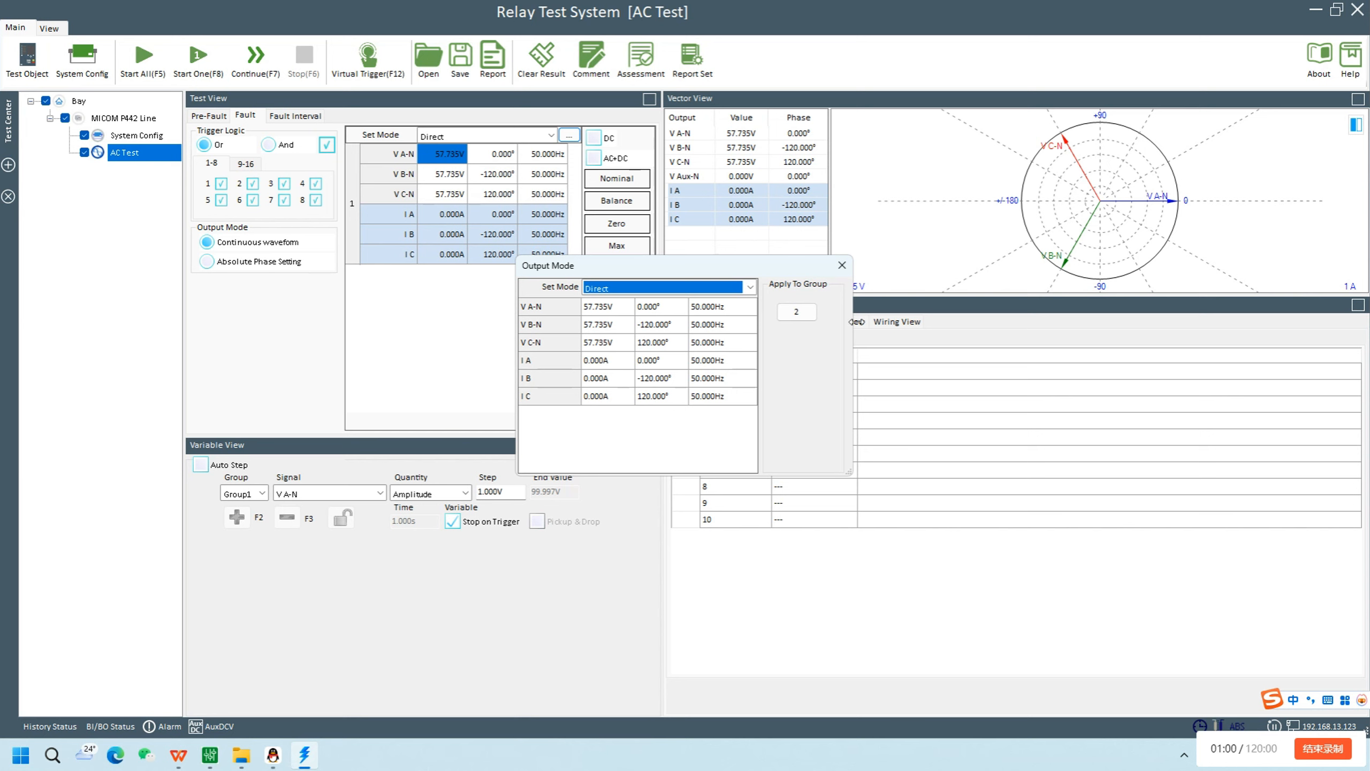
pyautogui.click(842, 265)
# Show the group 2 channels in the fault table, trying DC and AC+DC output before returning to the Direct set mode
pyautogui.click(593, 138)
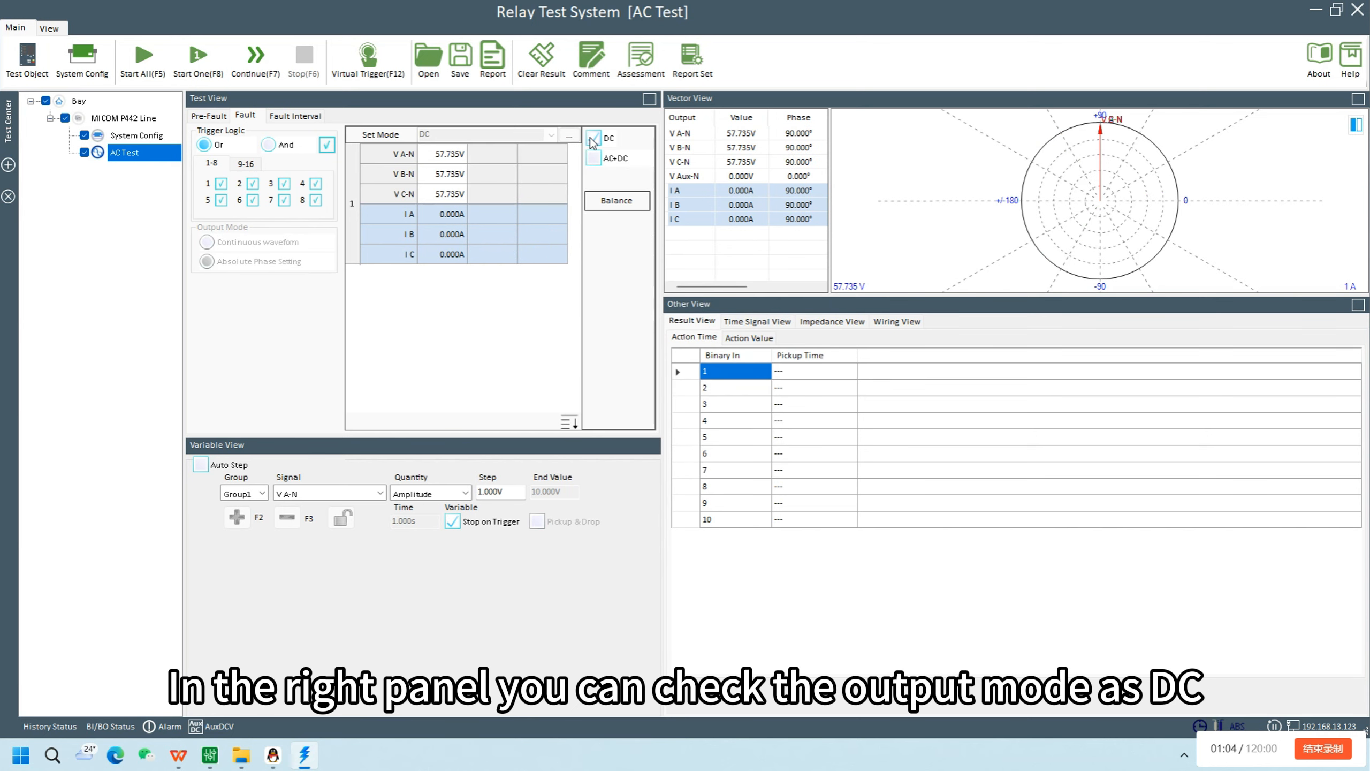
pyautogui.click(573, 425)
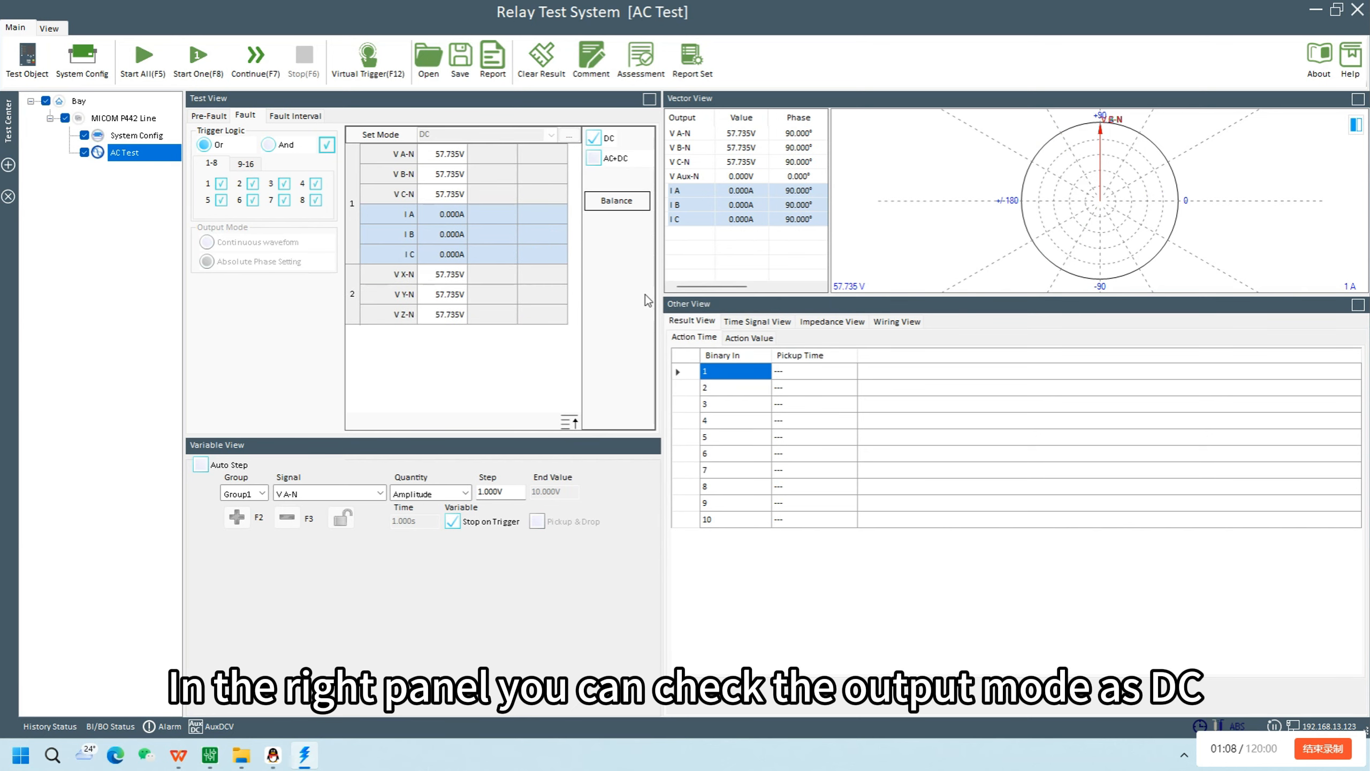
pyautogui.click(594, 158)
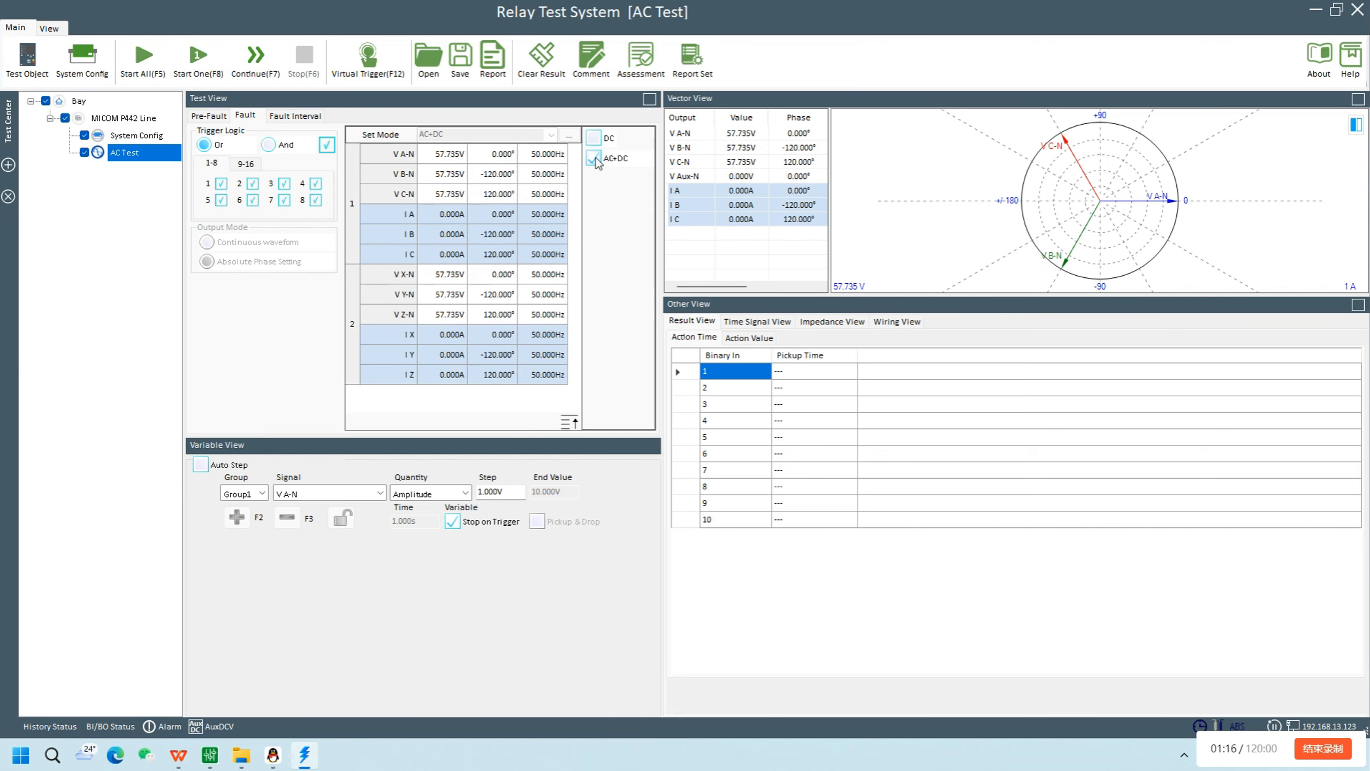
pyautogui.click(594, 159)
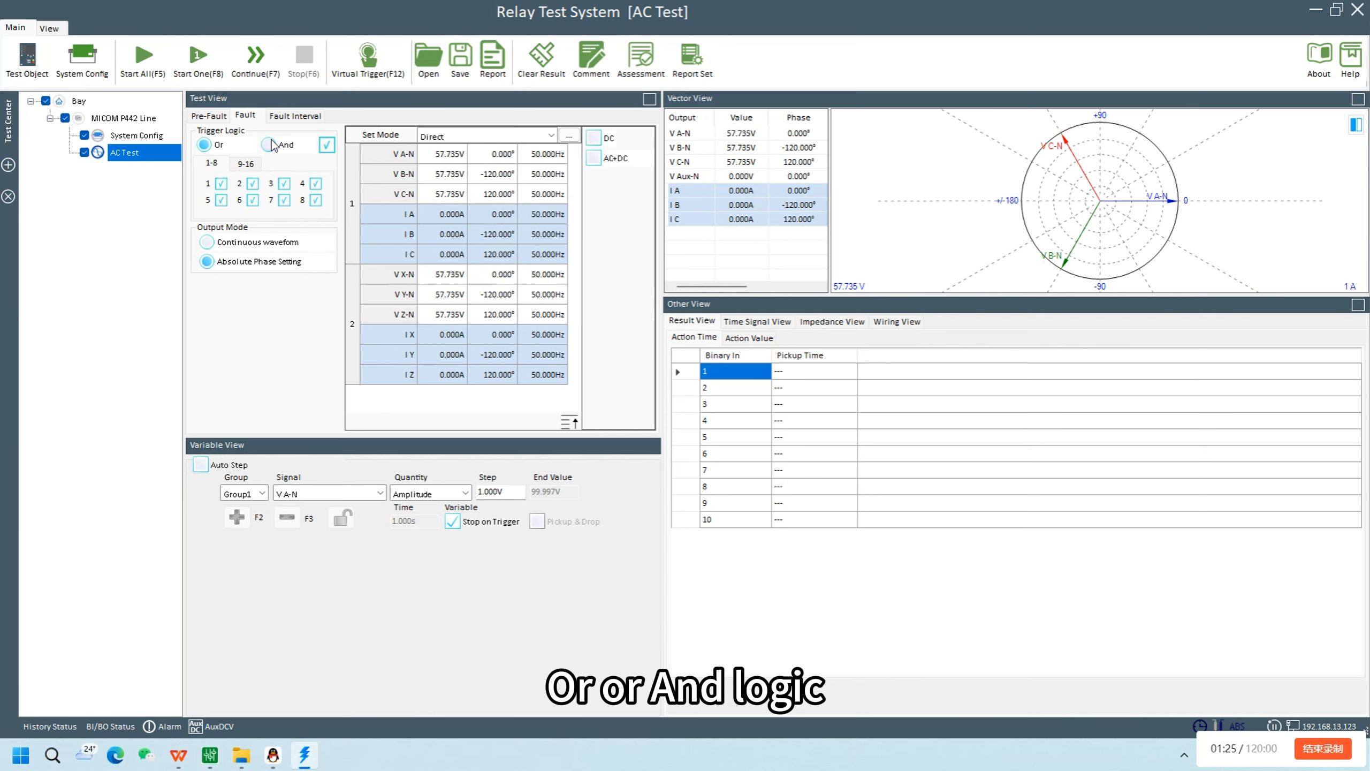
# Cycle the trigger state of all binary inputs through its options and return them to checked
pyautogui.click(327, 145)
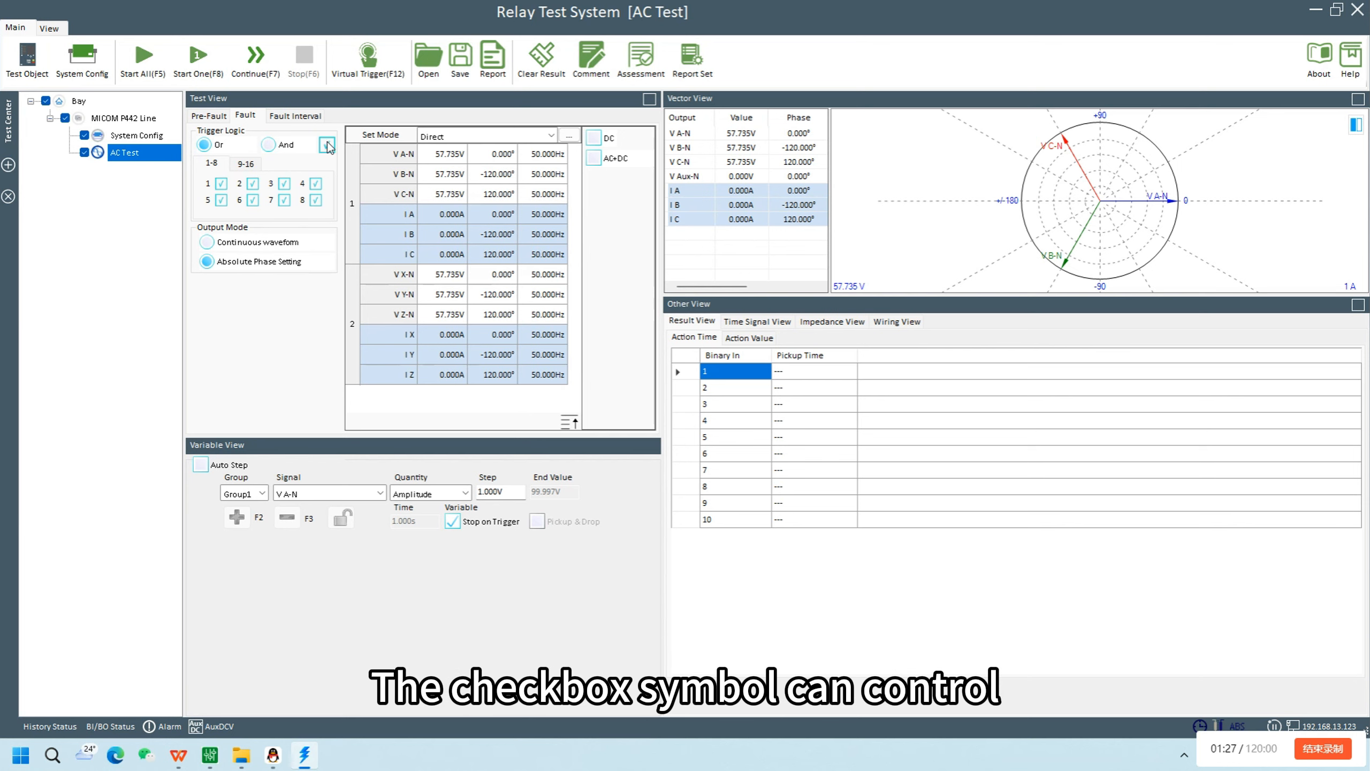
pyautogui.click(328, 144)
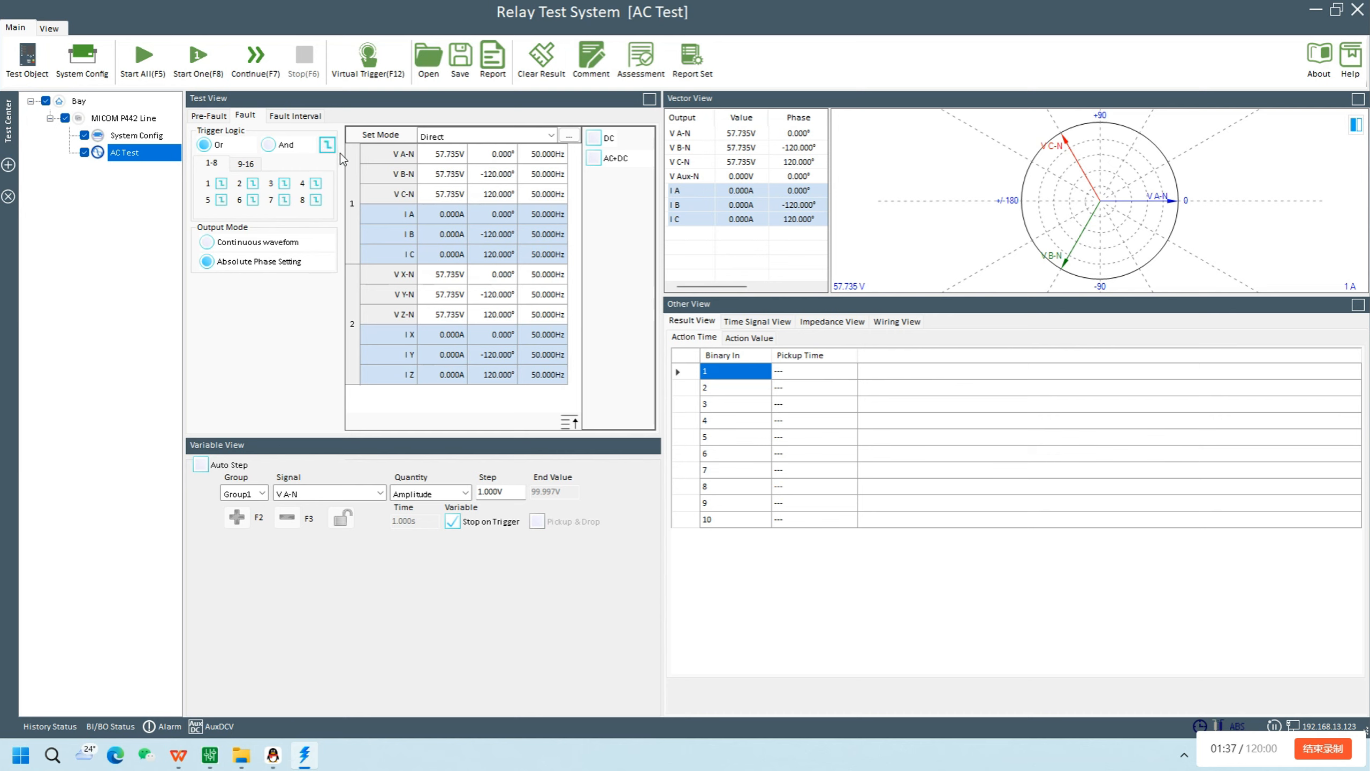
pyautogui.click(329, 146)
pyautogui.click(328, 145)
# Compare the two fault output modes and select Continuous waveform
pyautogui.click(261, 242)
pyautogui.click(298, 263)
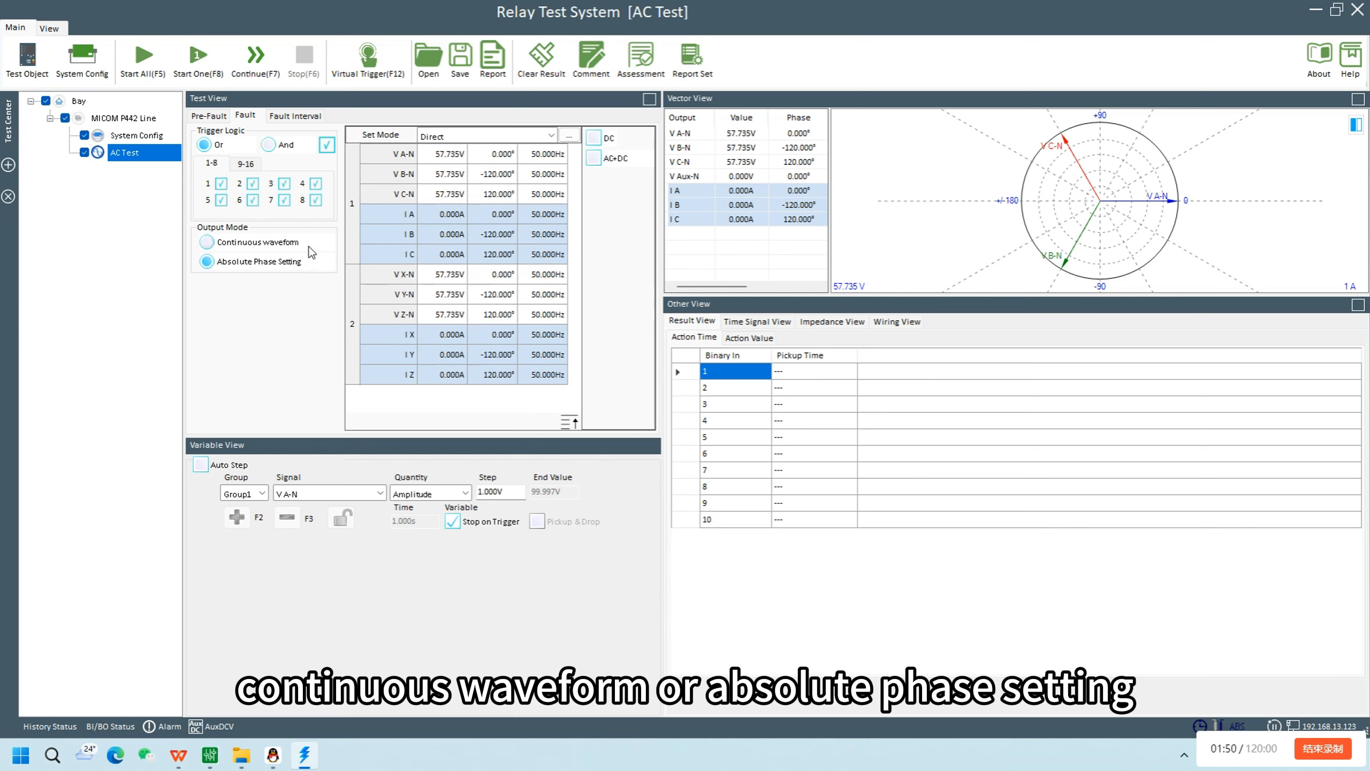
pyautogui.click(296, 244)
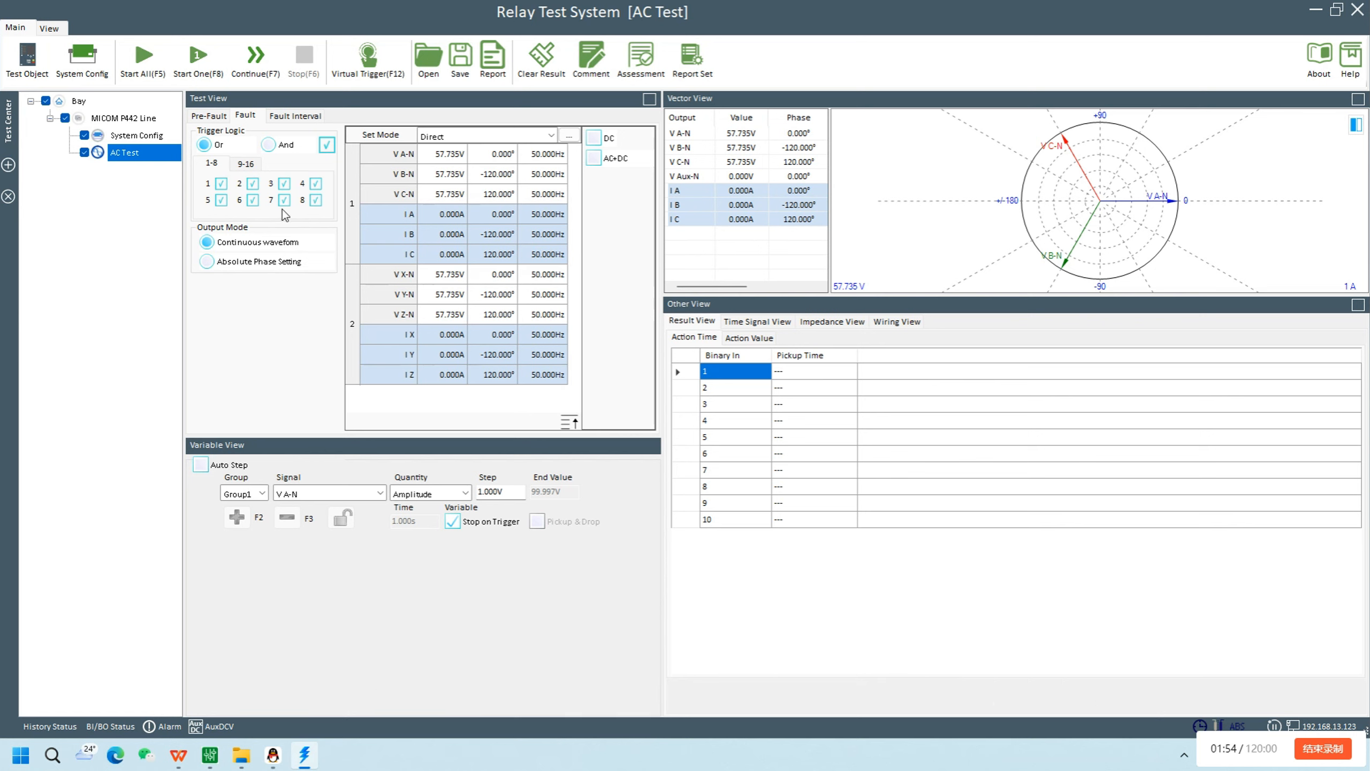
# Turn on Auto Step and enable the Pre-Fault stage
pyautogui.click(223, 117)
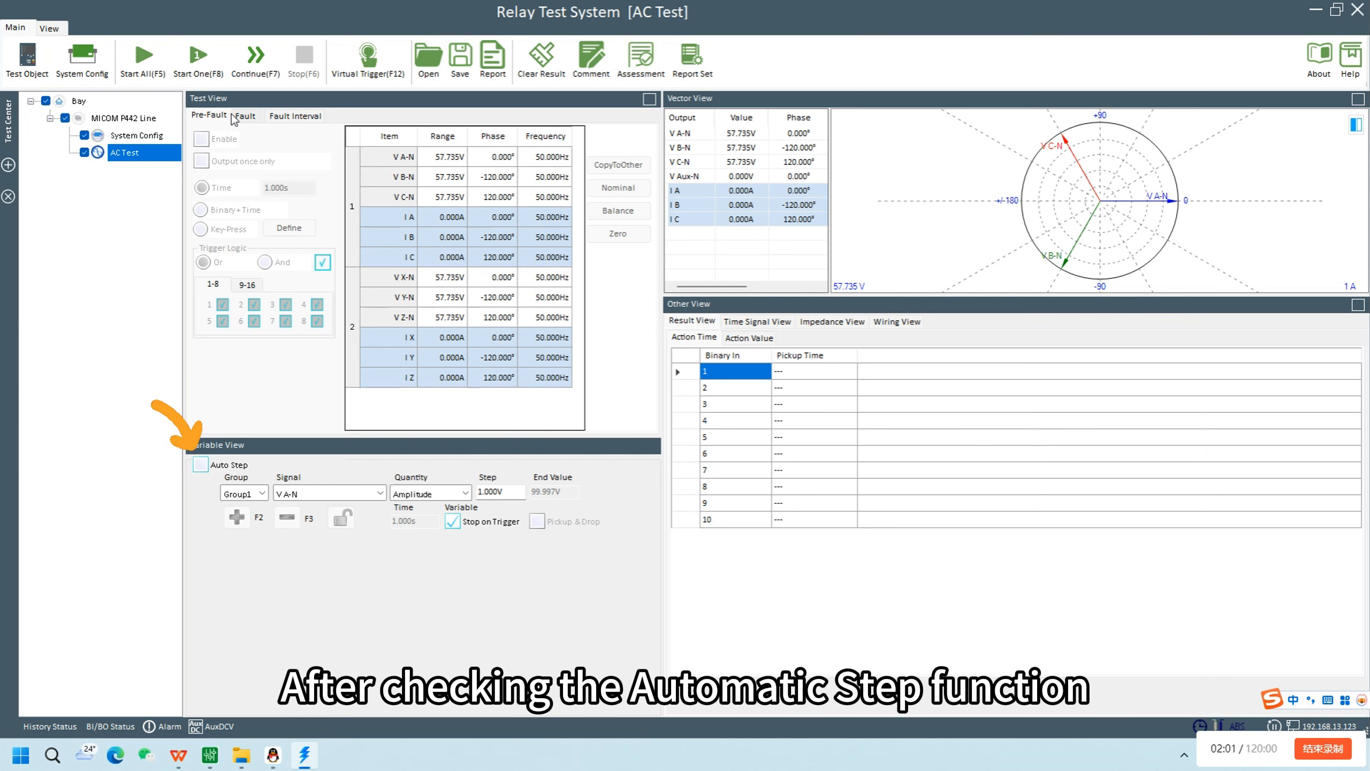
pyautogui.click(208, 467)
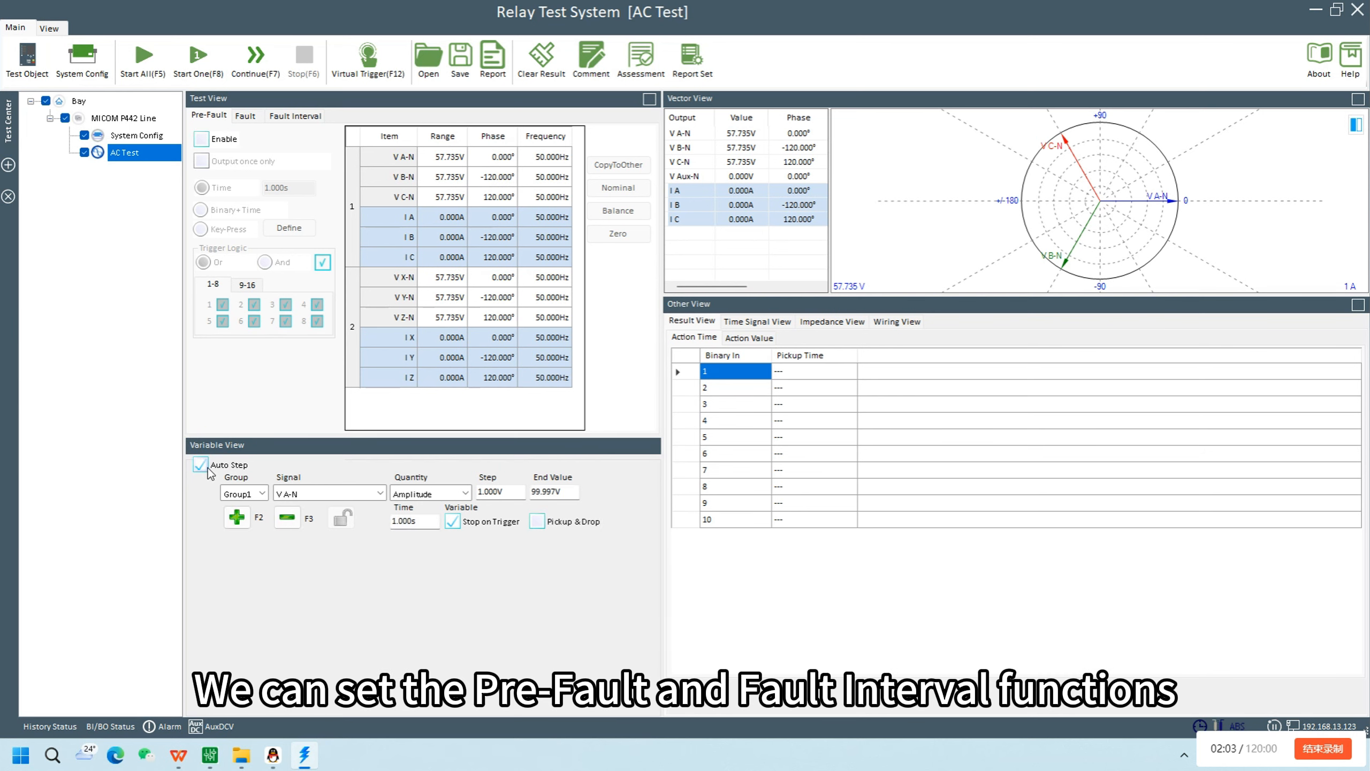
pyautogui.click(202, 143)
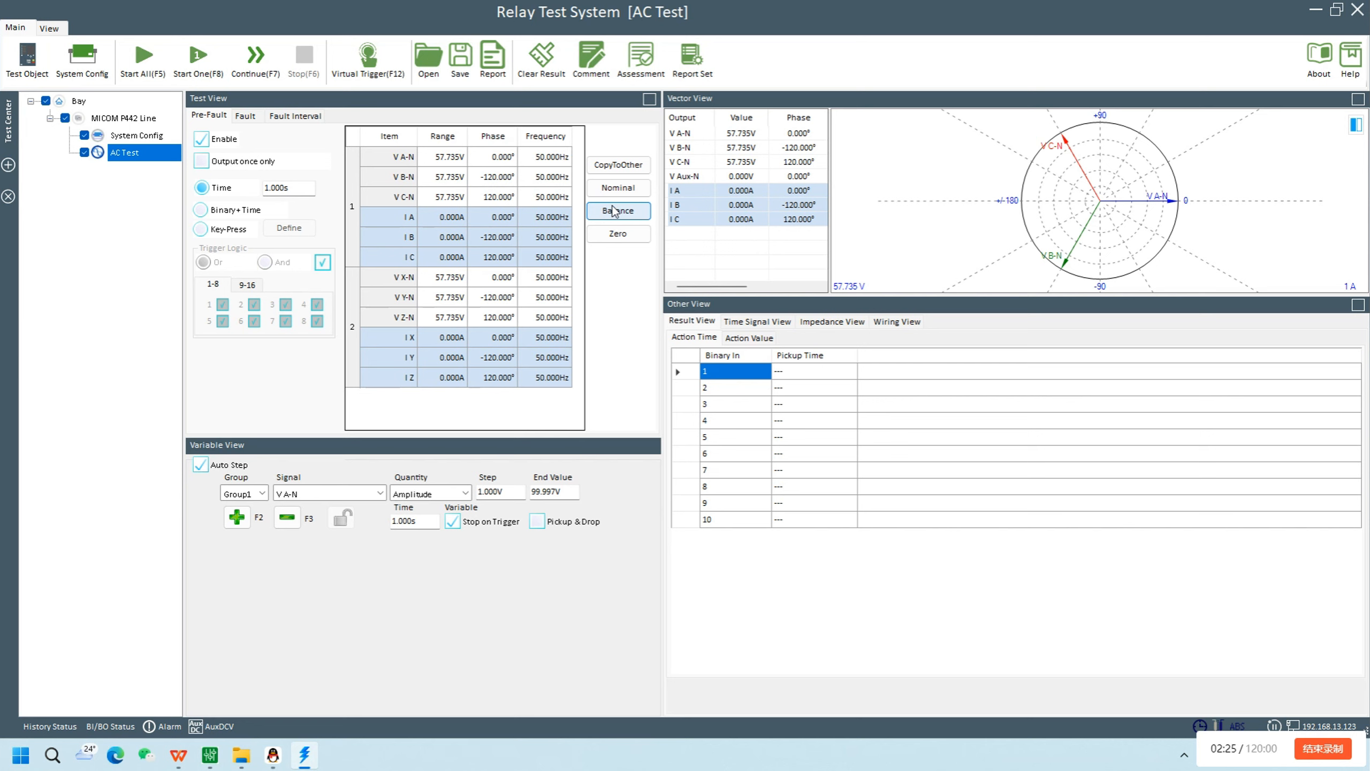
# Enable the Fault Interval and open its time value for editing
pyautogui.click(281, 116)
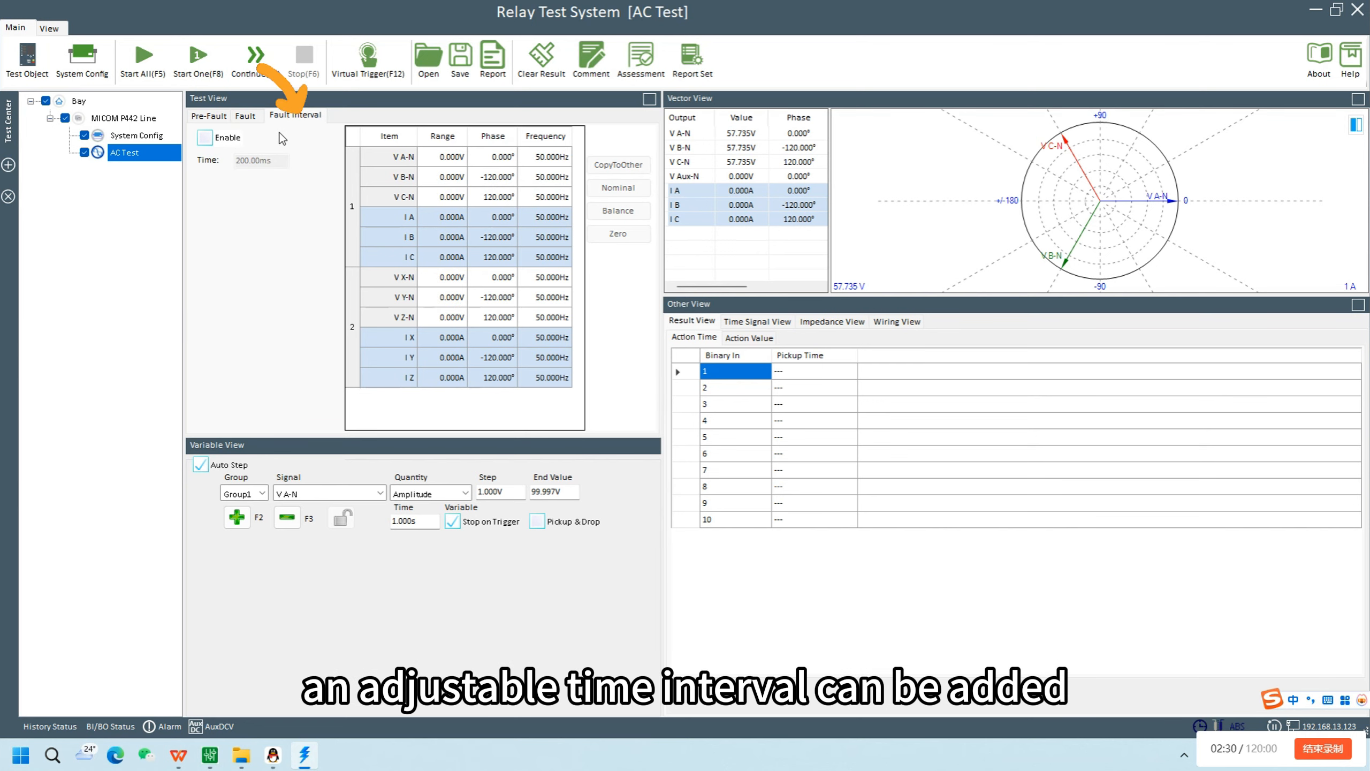
pyautogui.click(236, 141)
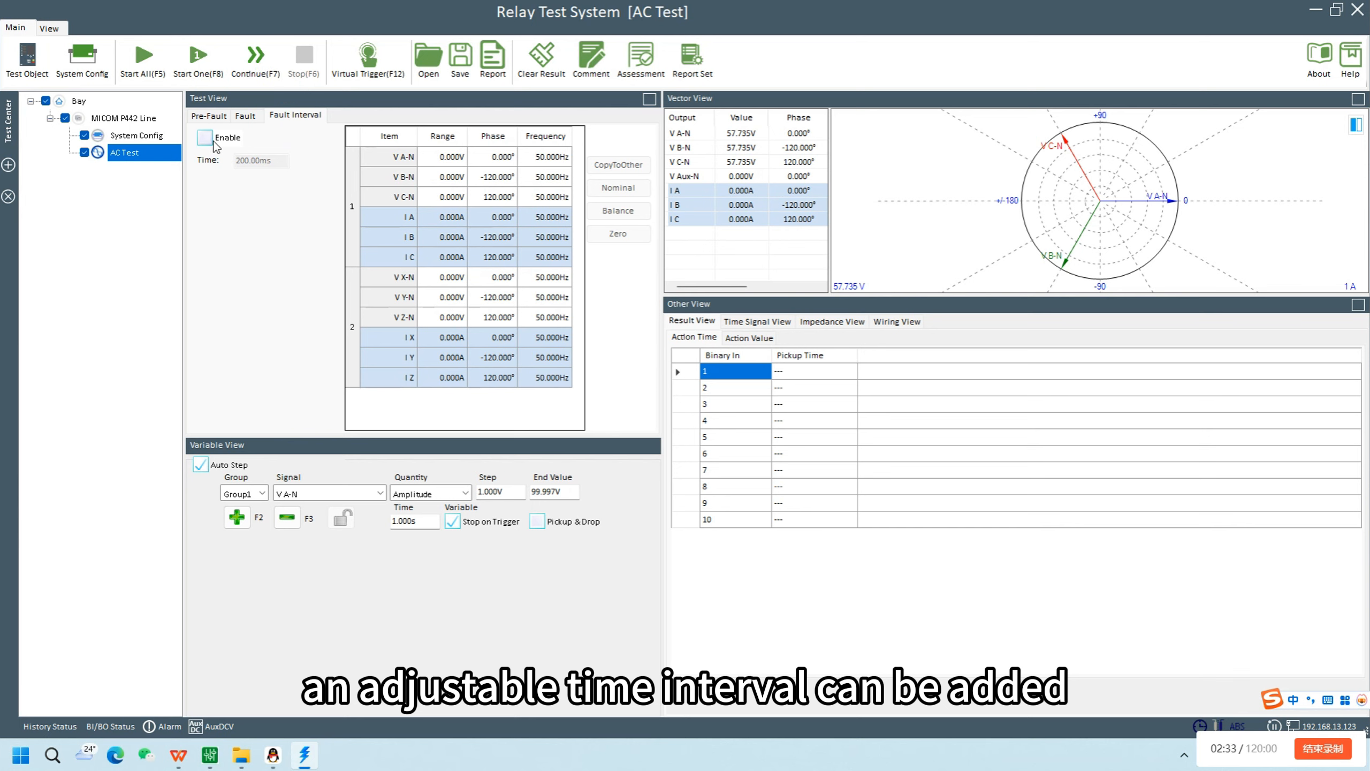
pyautogui.click(279, 161)
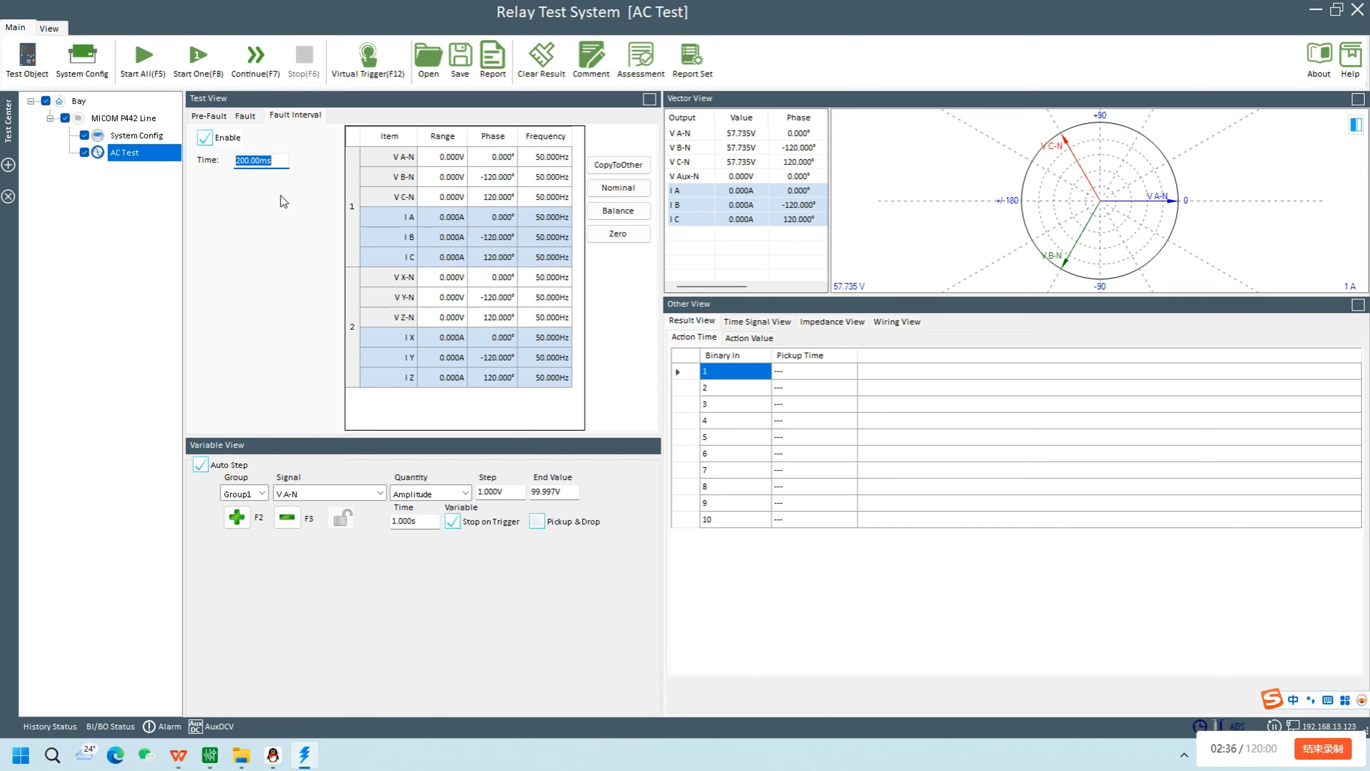
# Turn off Auto Step and return to the fault settings
pyautogui.click(209, 115)
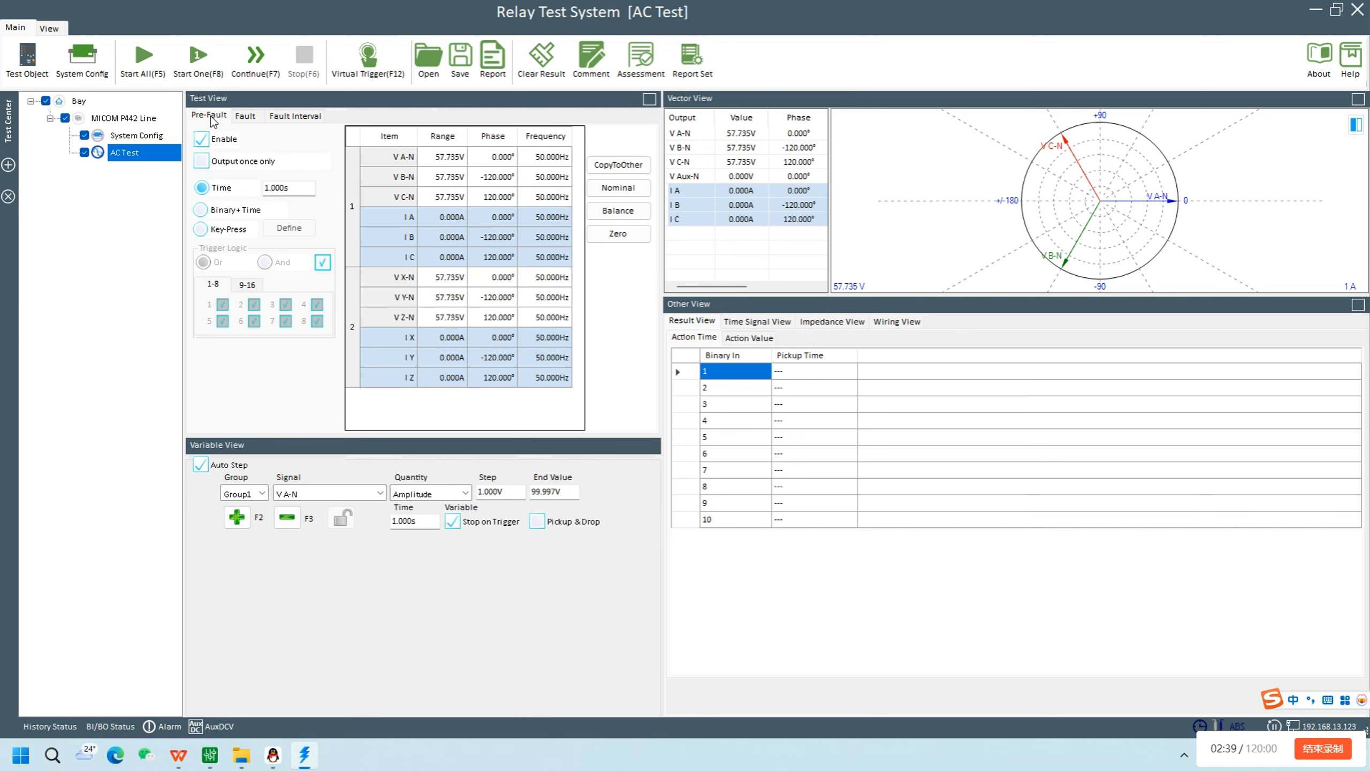
pyautogui.click(200, 464)
pyautogui.click(245, 116)
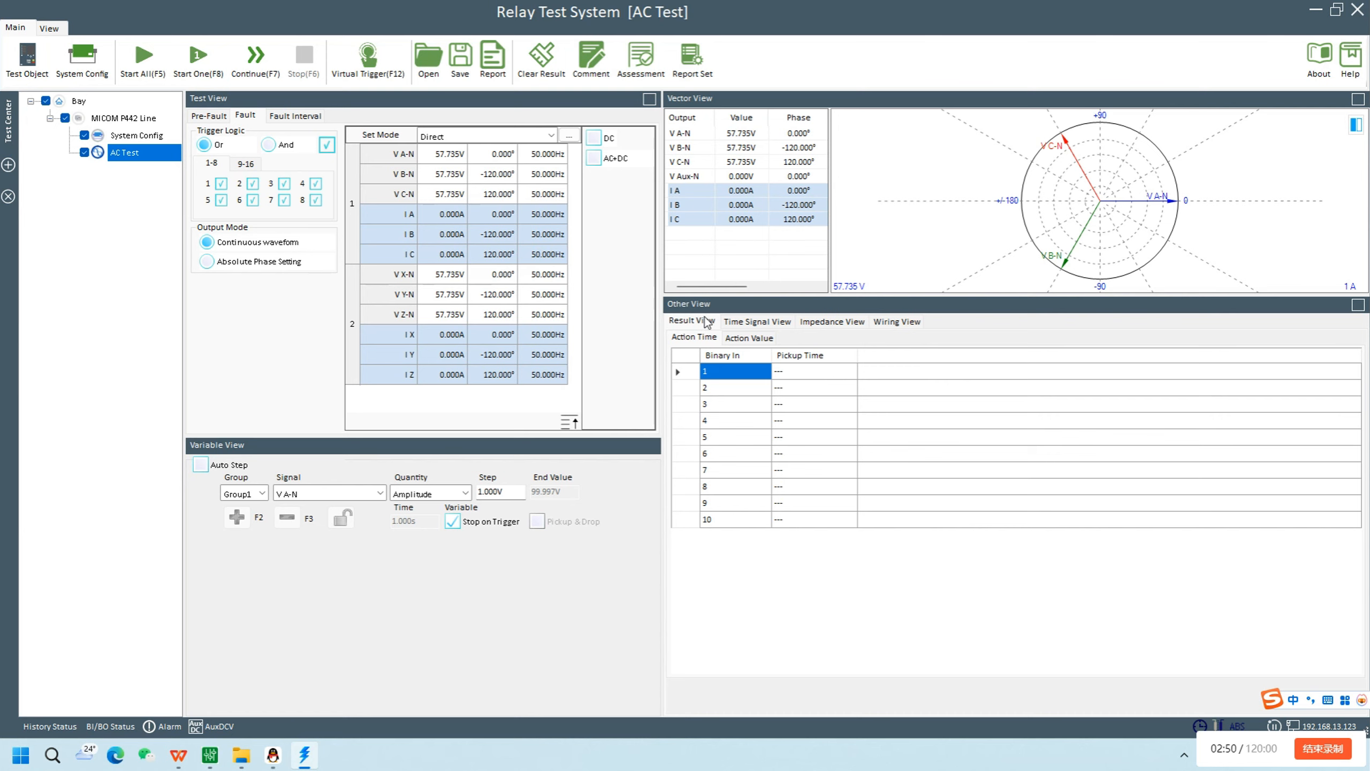
# Switch to Easergy Studio and examine the P444 relay's Back-up I> configuration and its Group 1 back-up overcurrent settings
pyautogui.click(204, 760)
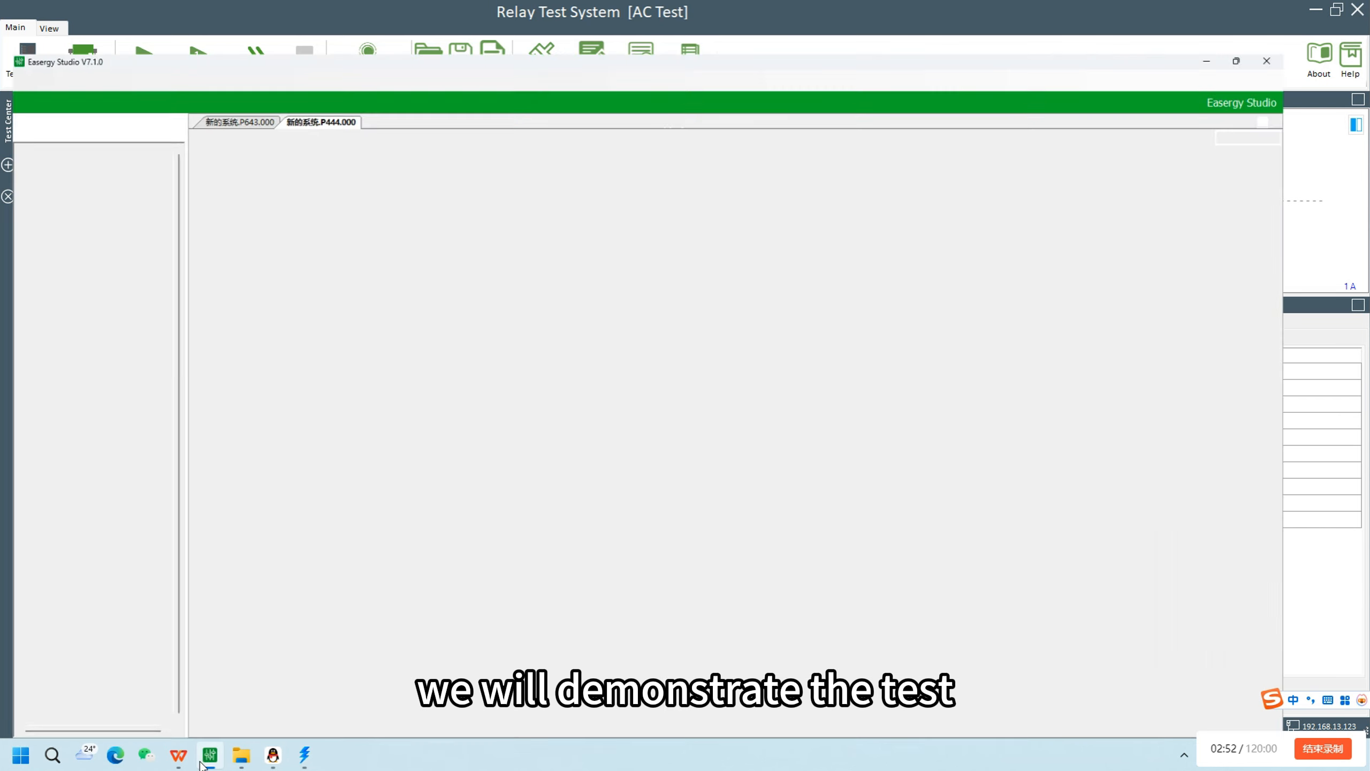
pyautogui.click(276, 302)
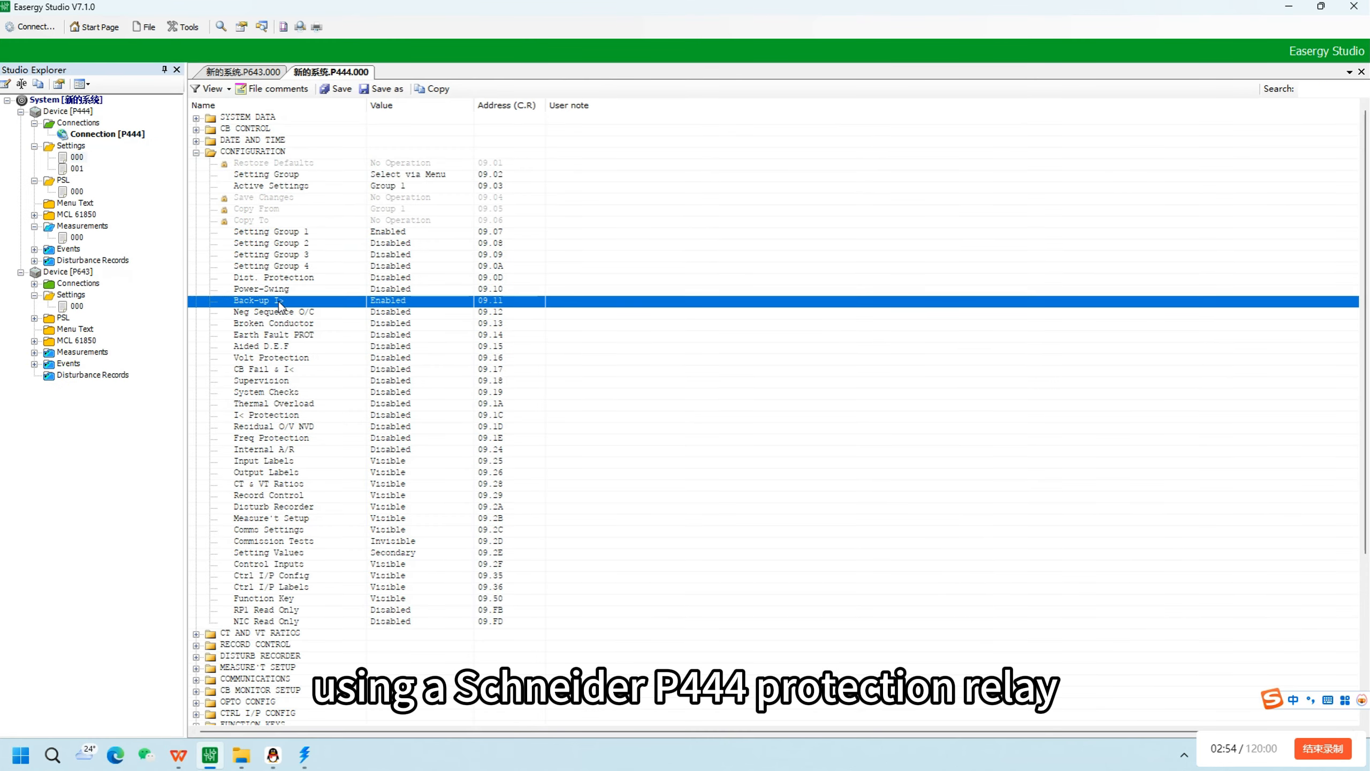
pyautogui.scroll(-6, 398, 302)
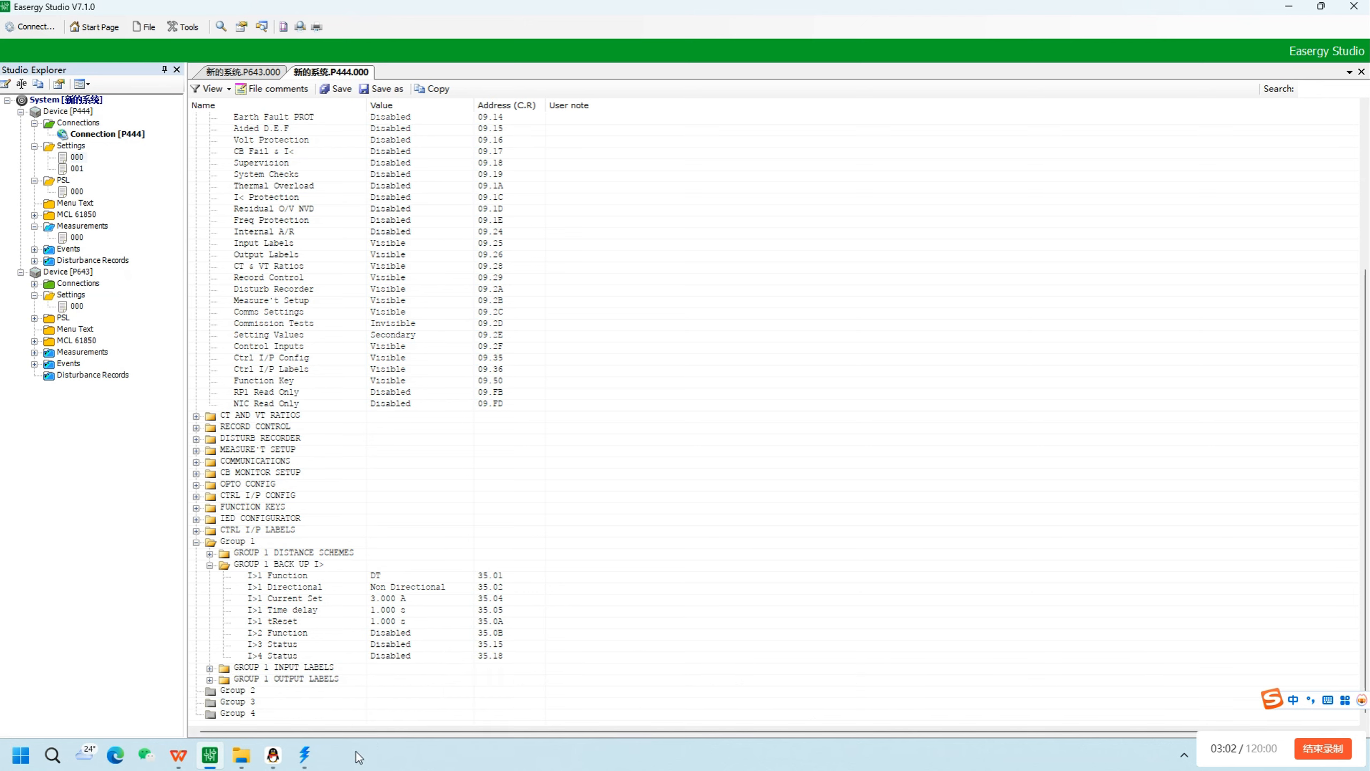
# Switch back to Relay Test System and select I A as the Group1 variable signal
pyautogui.click(305, 755)
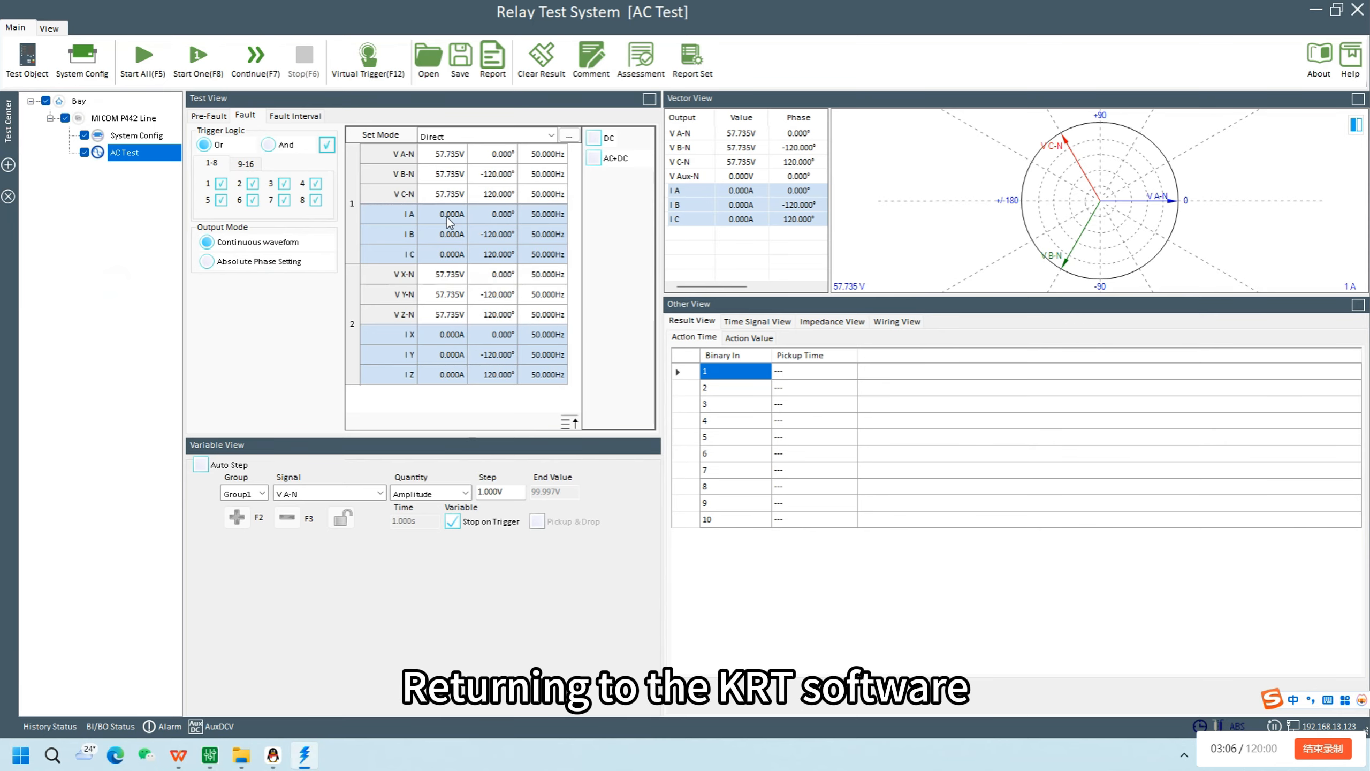
pyautogui.click(323, 494)
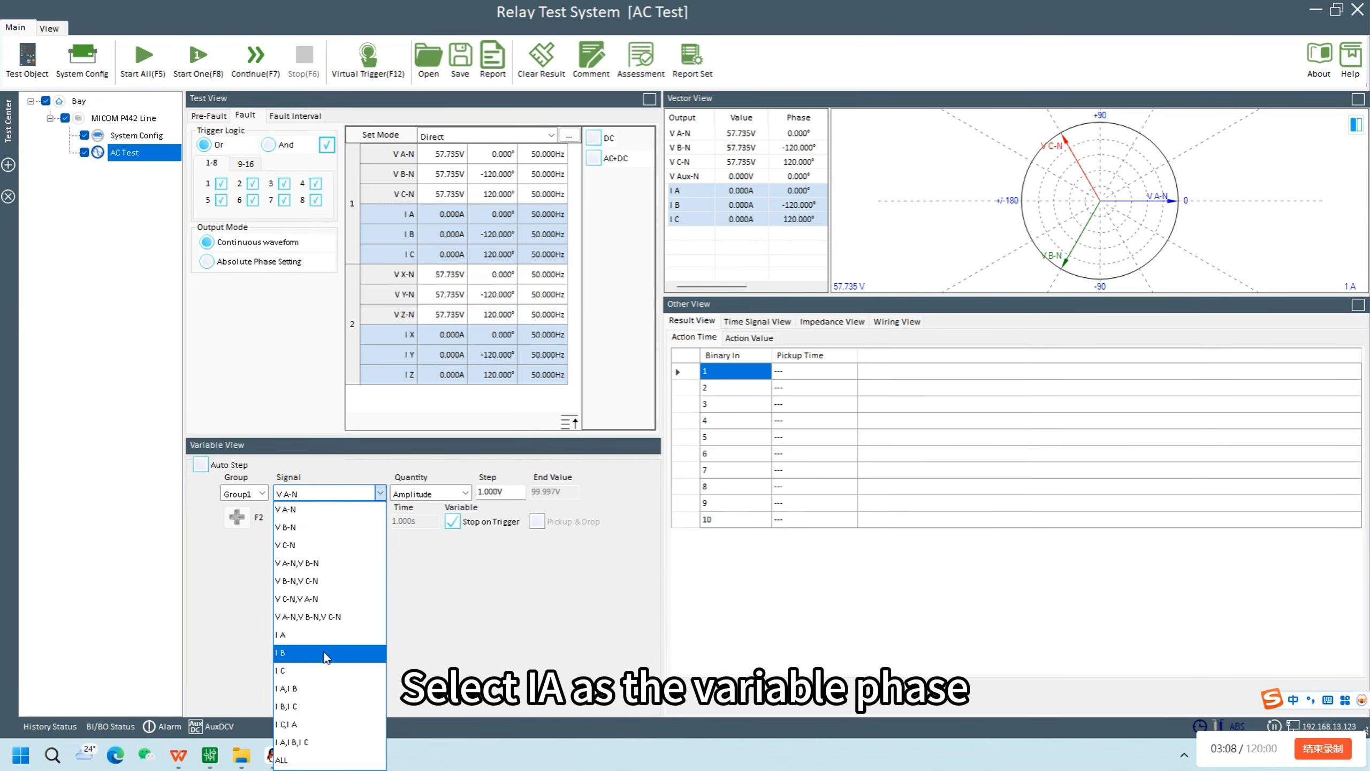
pyautogui.click(323, 637)
# Set the I A fault current to 4 A and start the single AC test
pyautogui.click(453, 214)
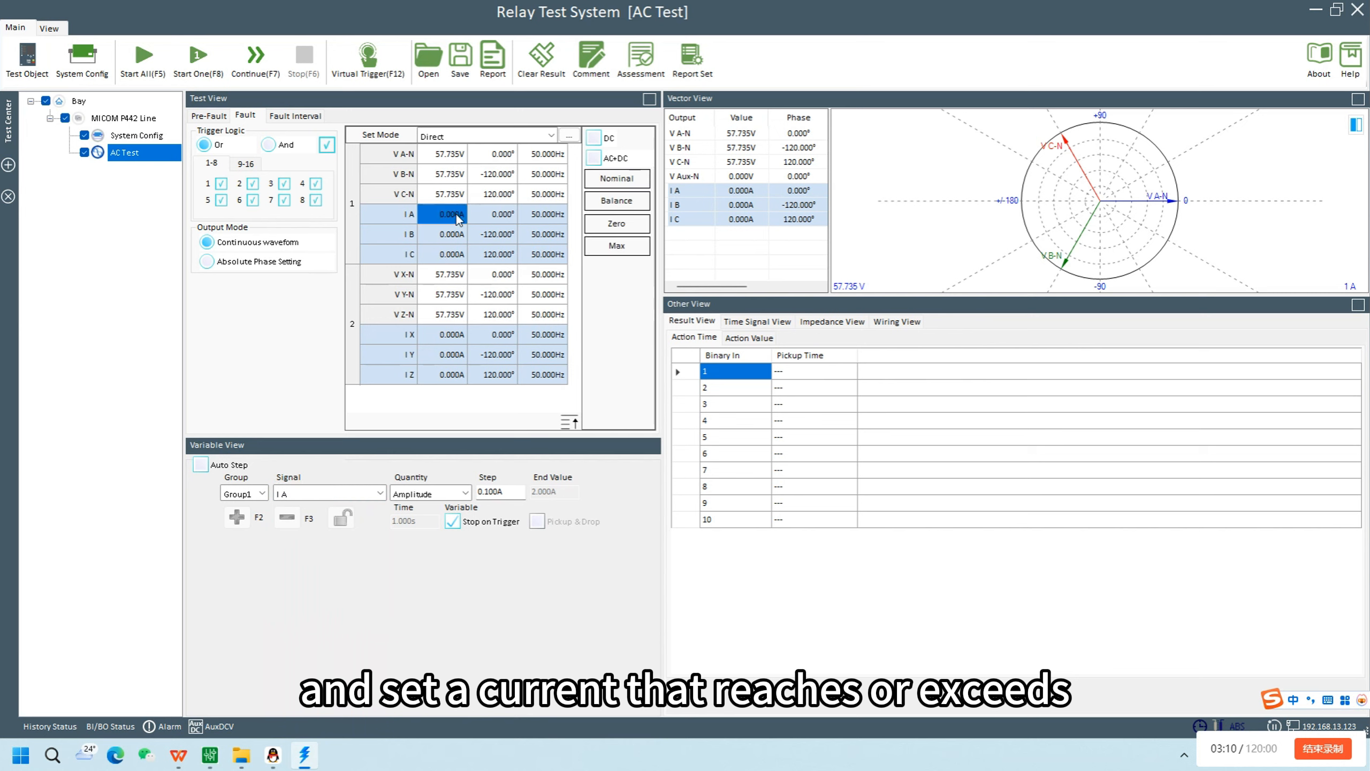
pyautogui.press('BackSpace')
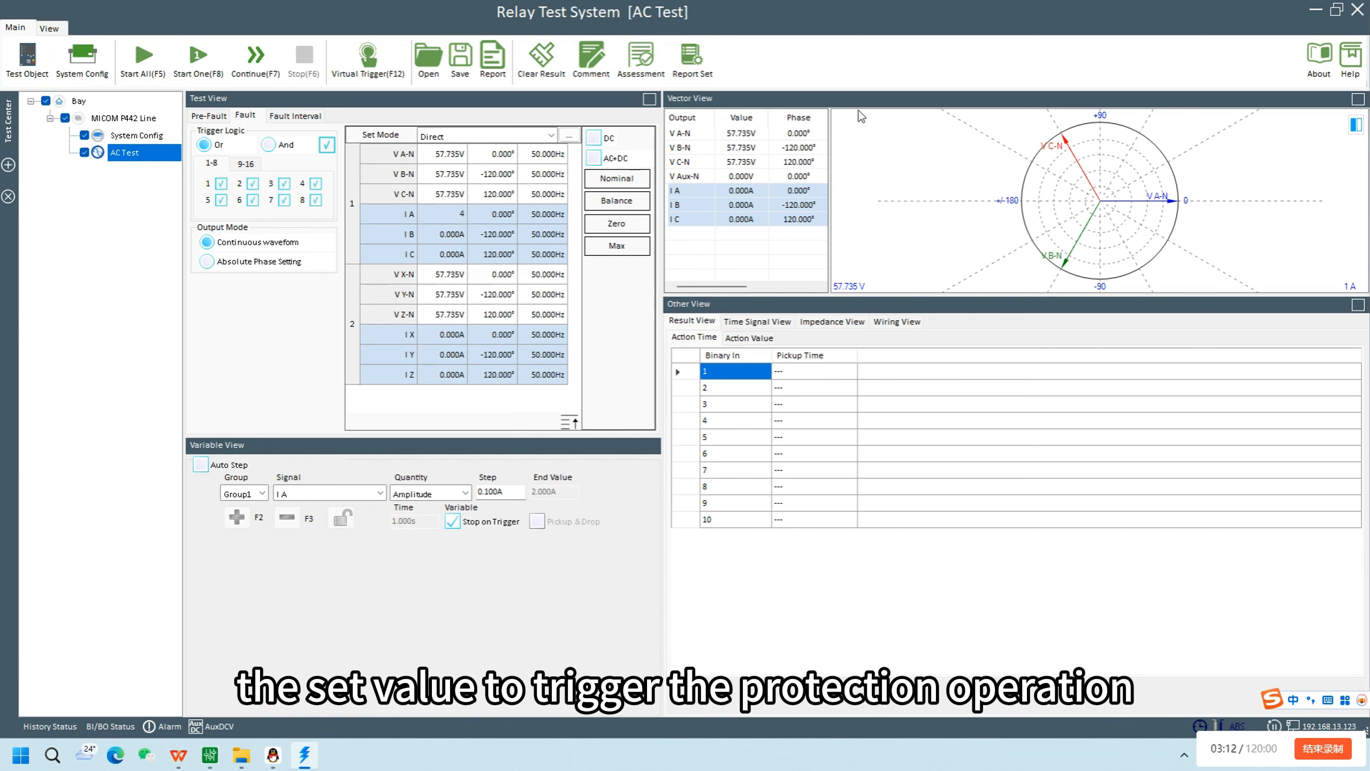
pyautogui.write('4')
pyautogui.press('Return')
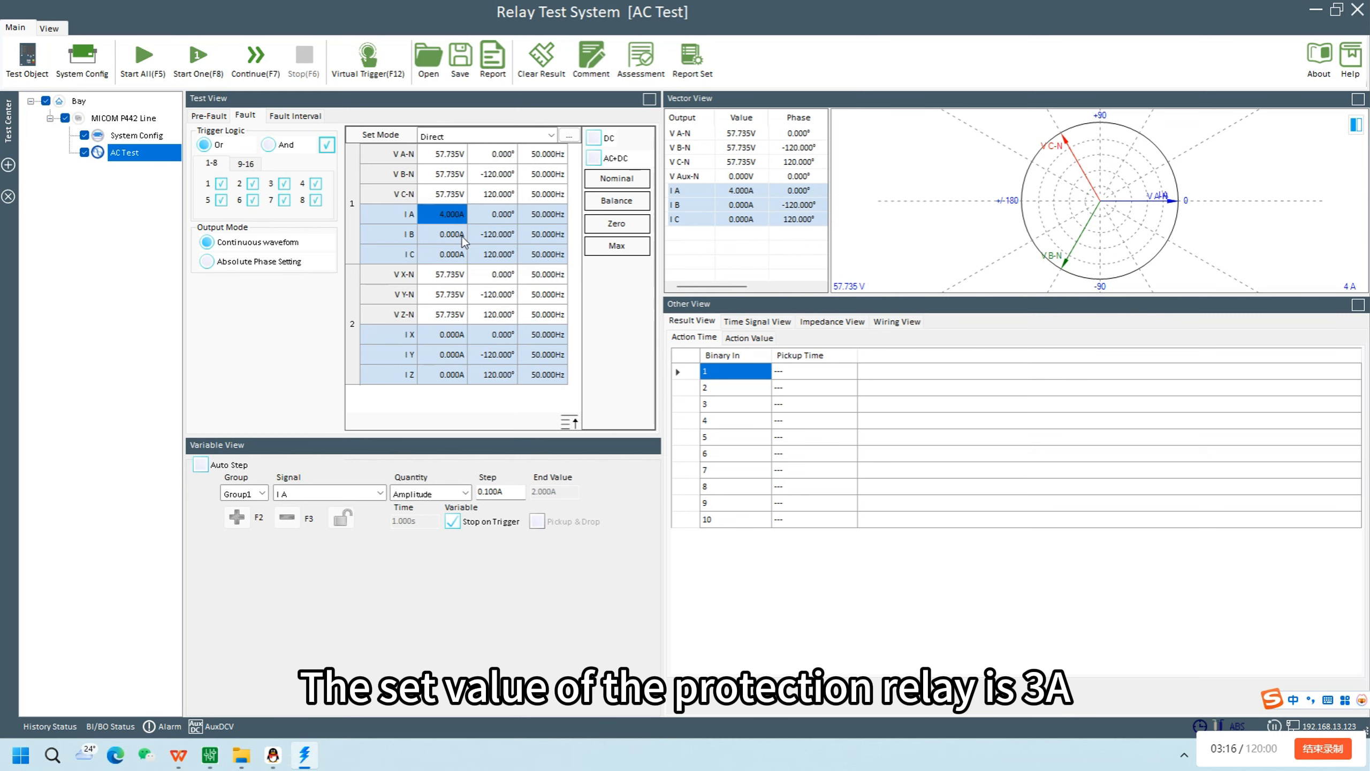
pyautogui.click(203, 63)
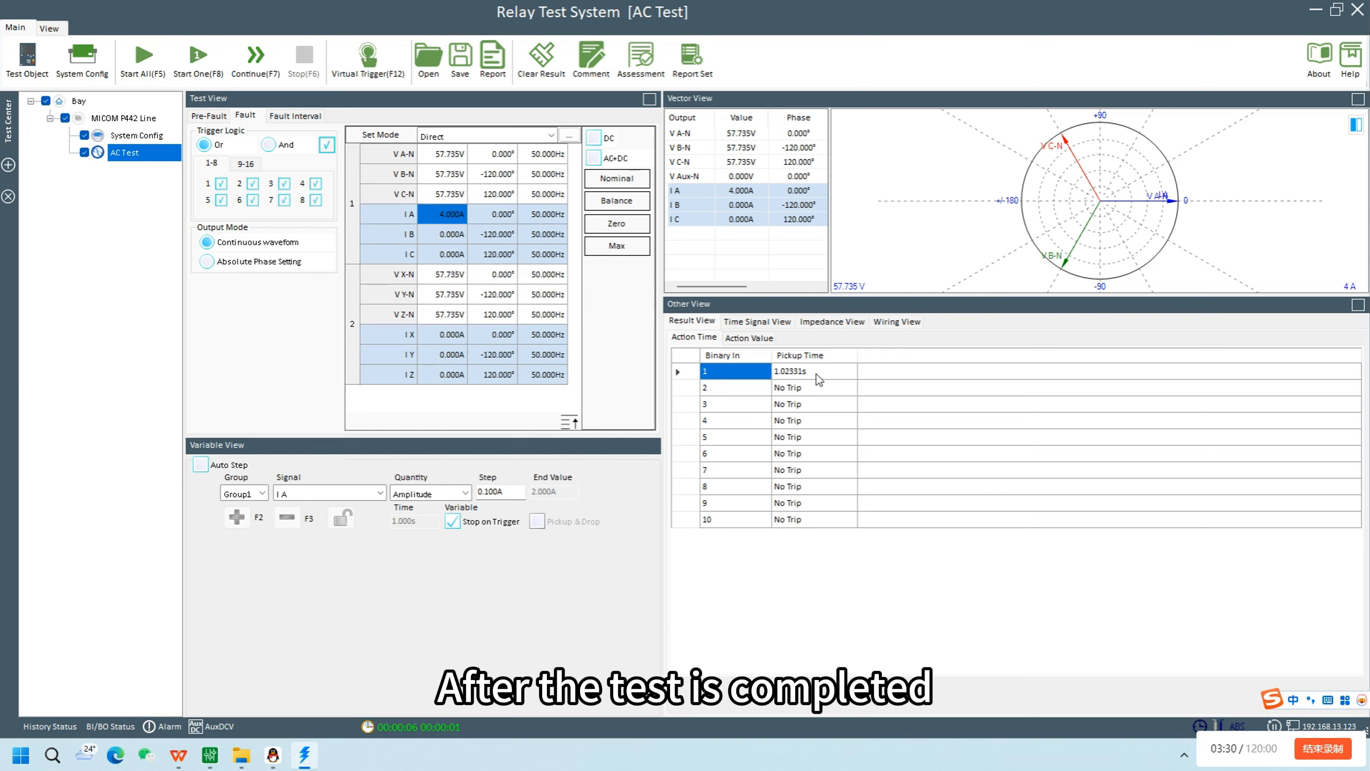
# Examine the action value result, the time signal, impedance and wiring views, and return to the results
pyautogui.click(764, 337)
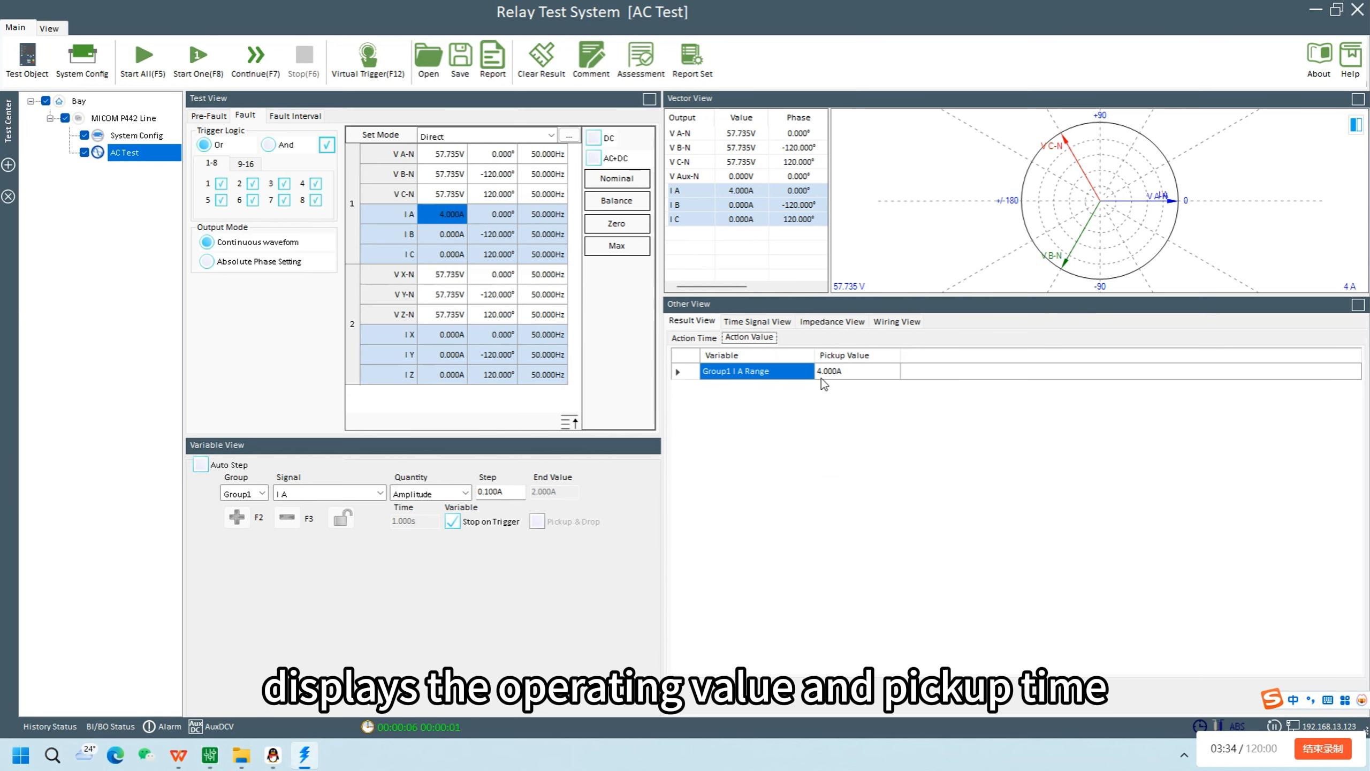
pyautogui.click(850, 373)
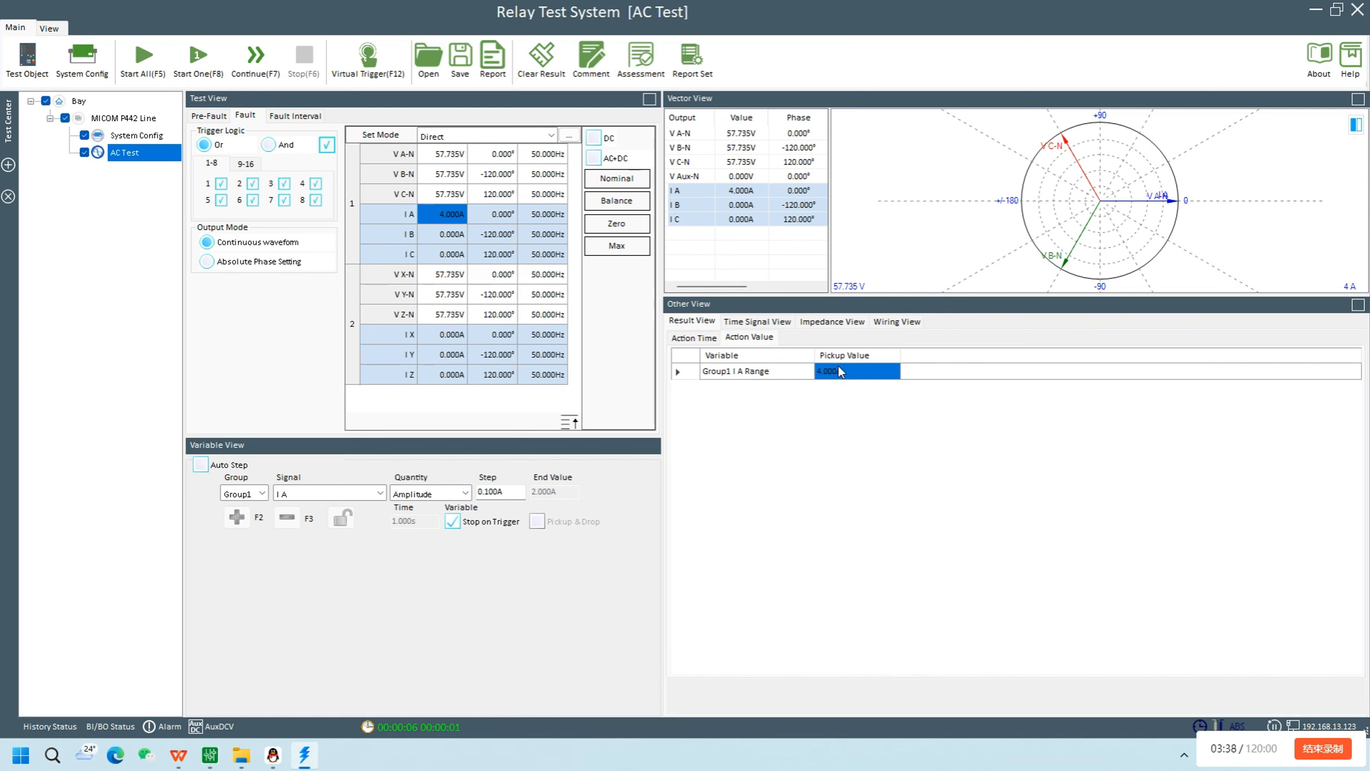
pyautogui.click(780, 324)
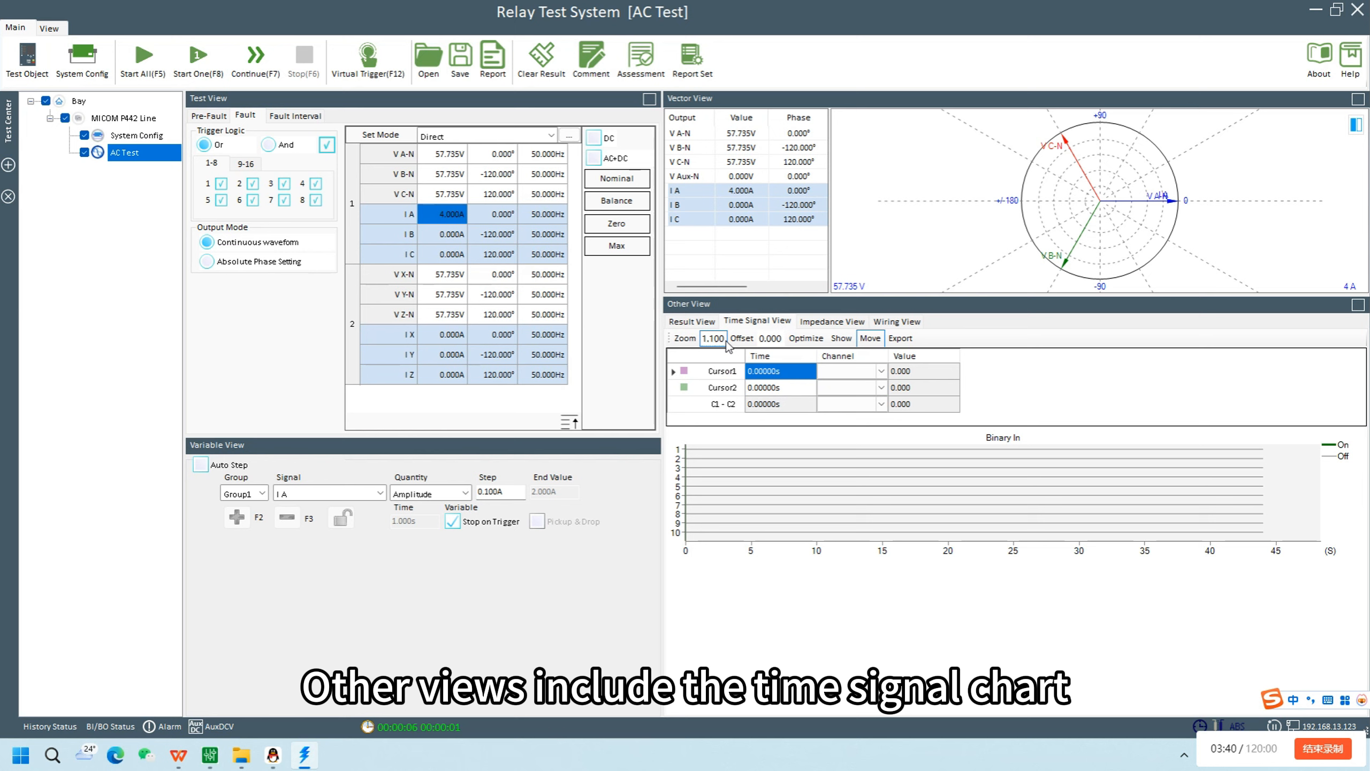
pyautogui.click(824, 324)
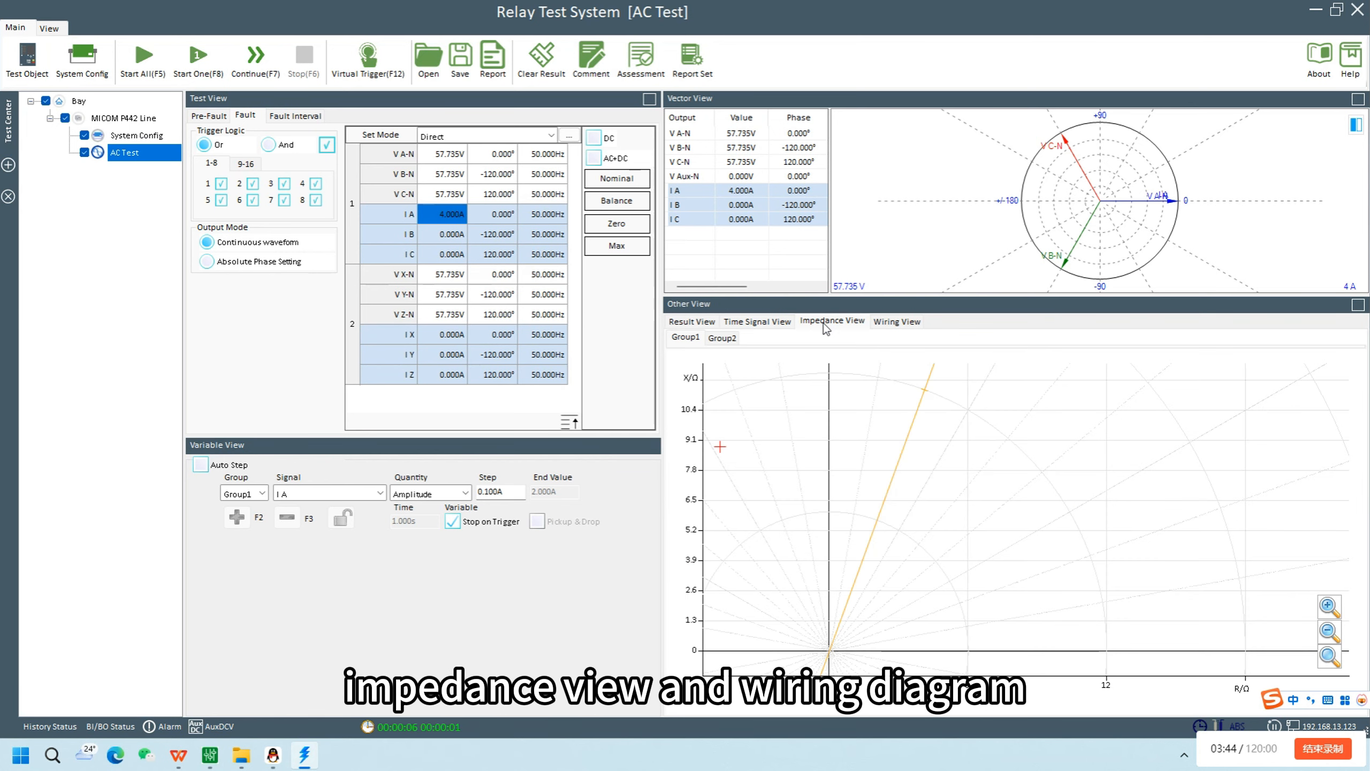
pyautogui.click(907, 326)
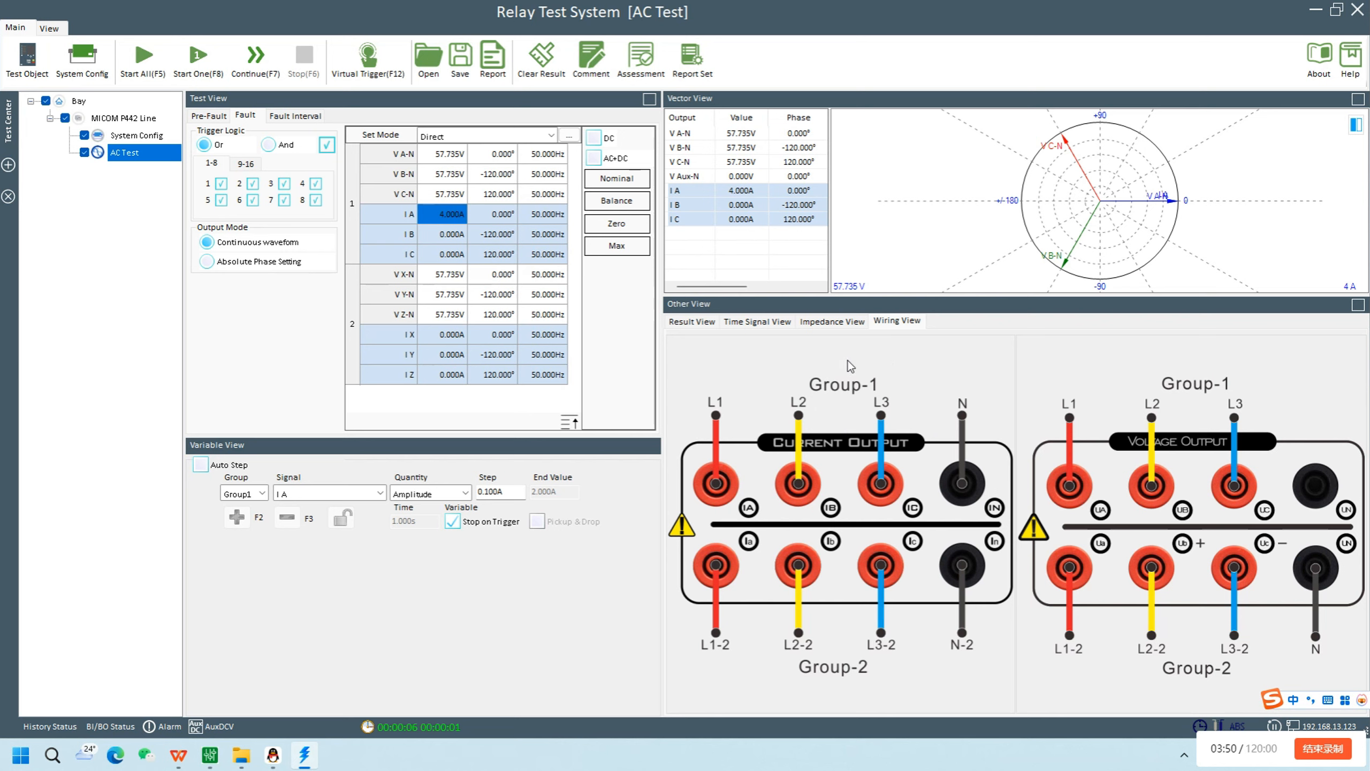
pyautogui.click(700, 323)
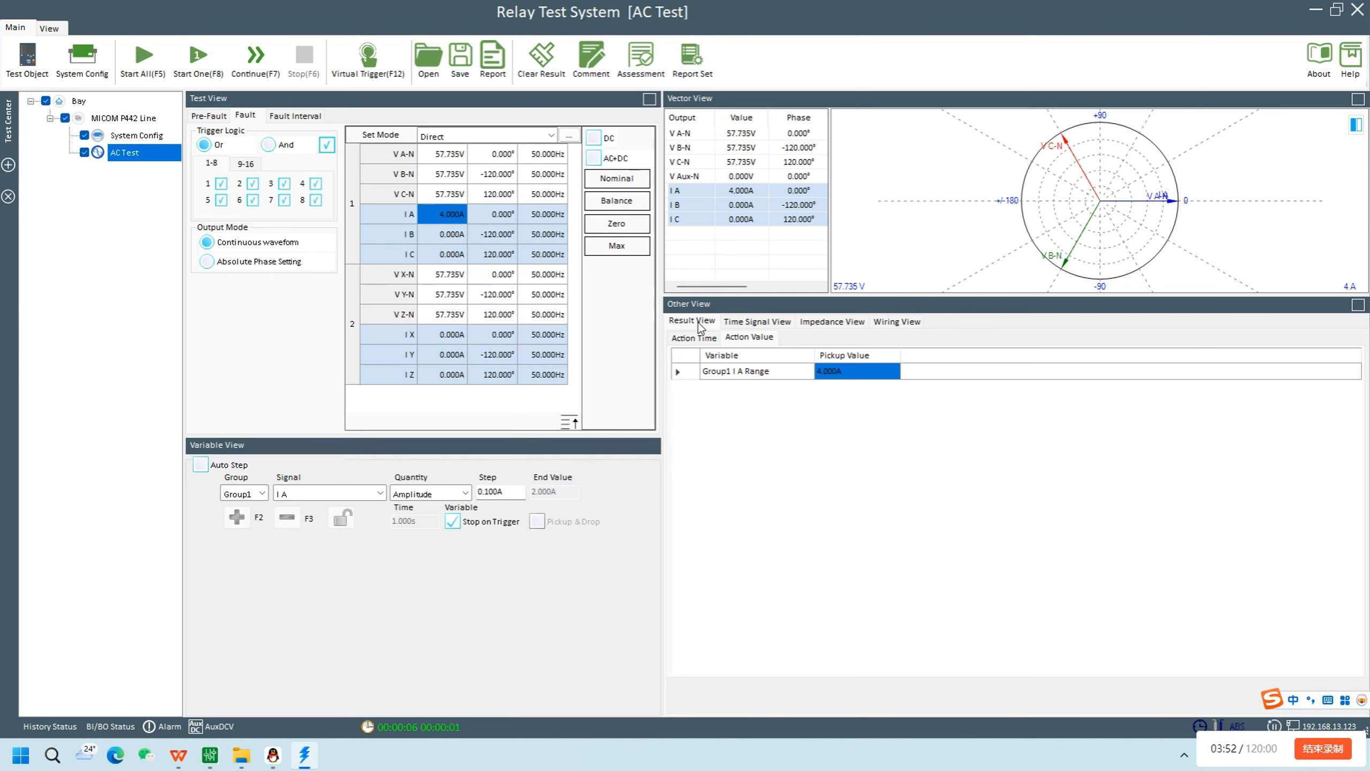
# Set the Group 1 I A fault current to 0 A and turn on Auto Step
pyautogui.click(455, 220)
pyautogui.write('0')
pyautogui.press('Return')
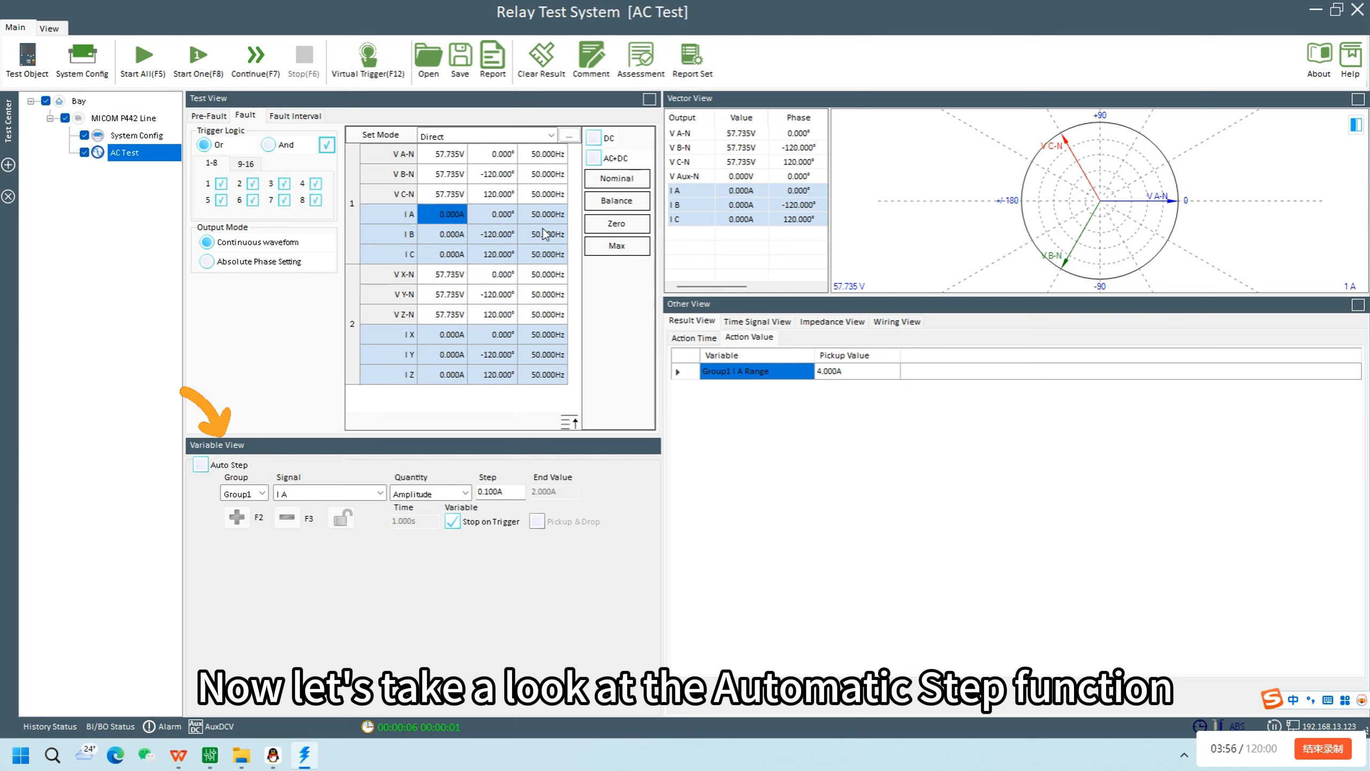
pyautogui.click(200, 464)
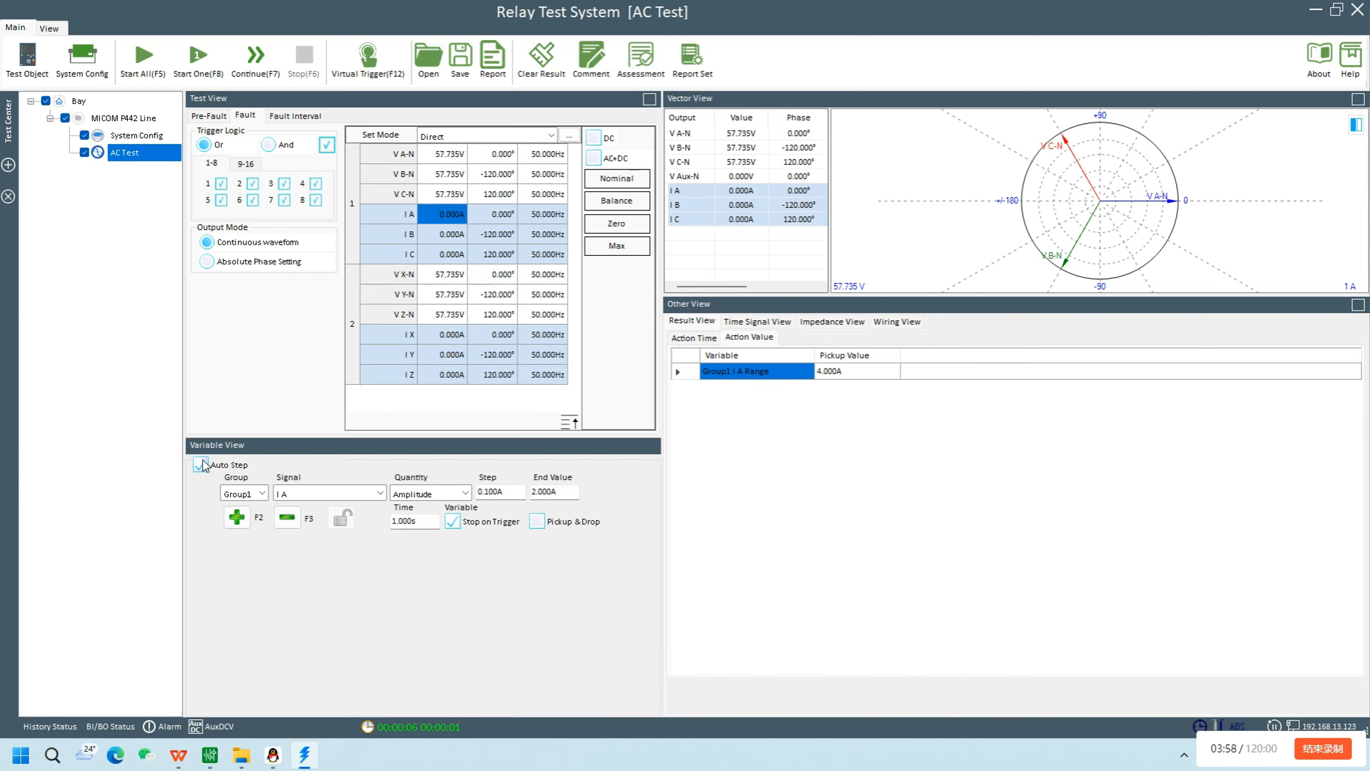
# Switch the variable group to Group2 and review its available signals
pyautogui.click(264, 493)
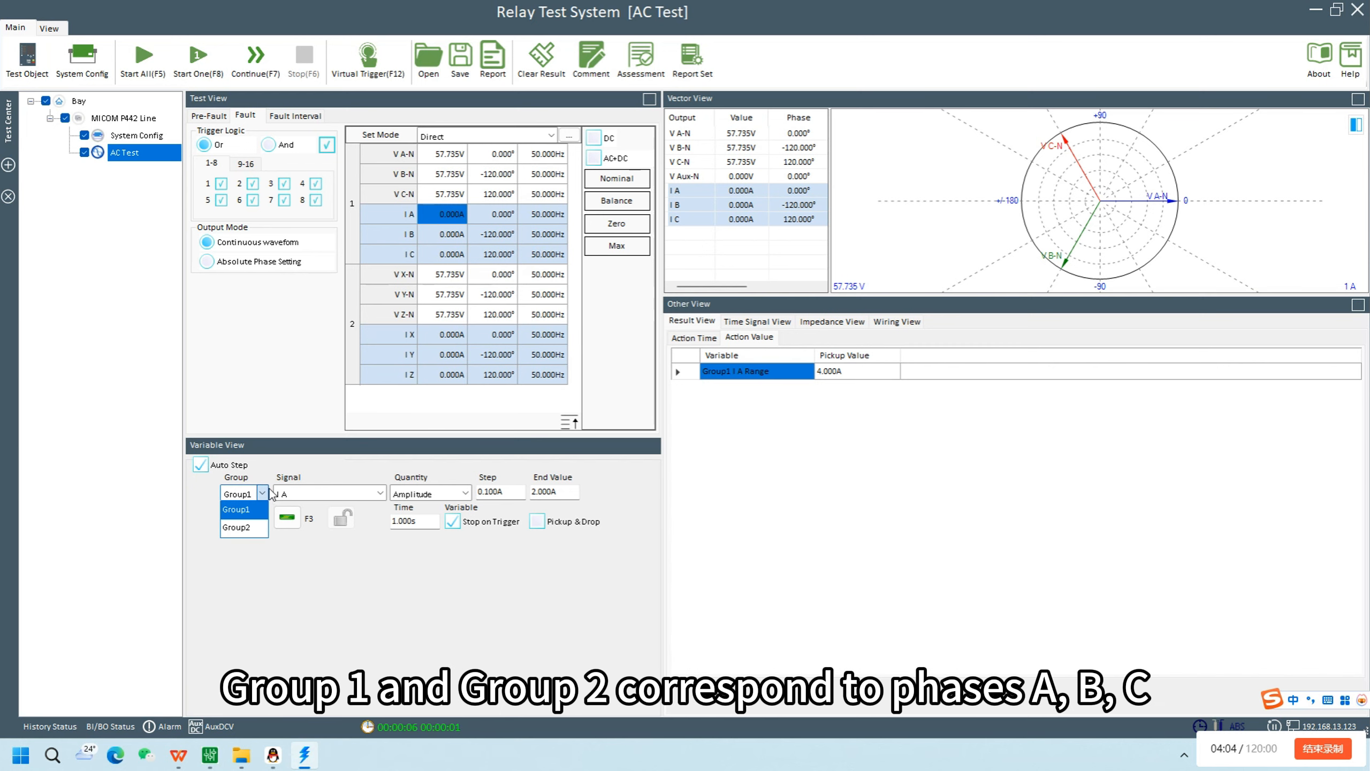
pyautogui.click(255, 528)
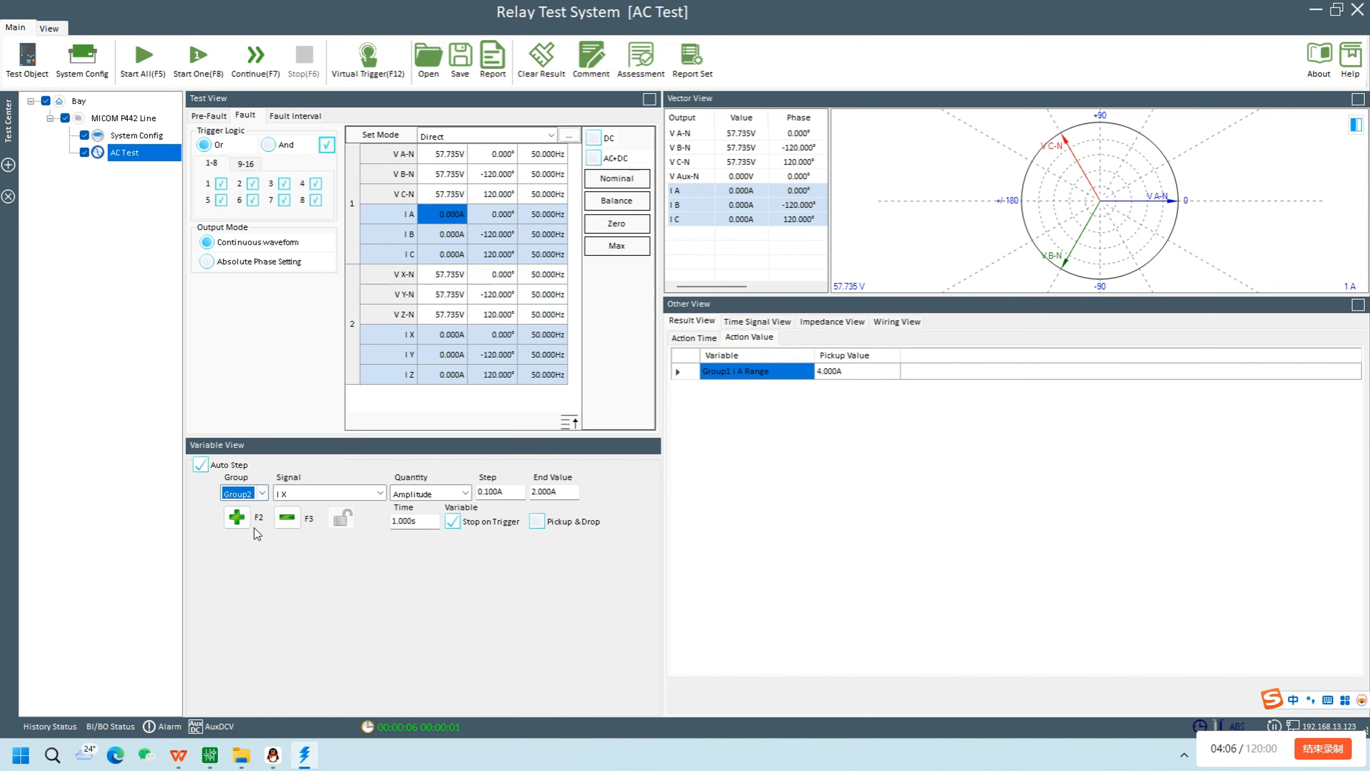
pyautogui.click(381, 494)
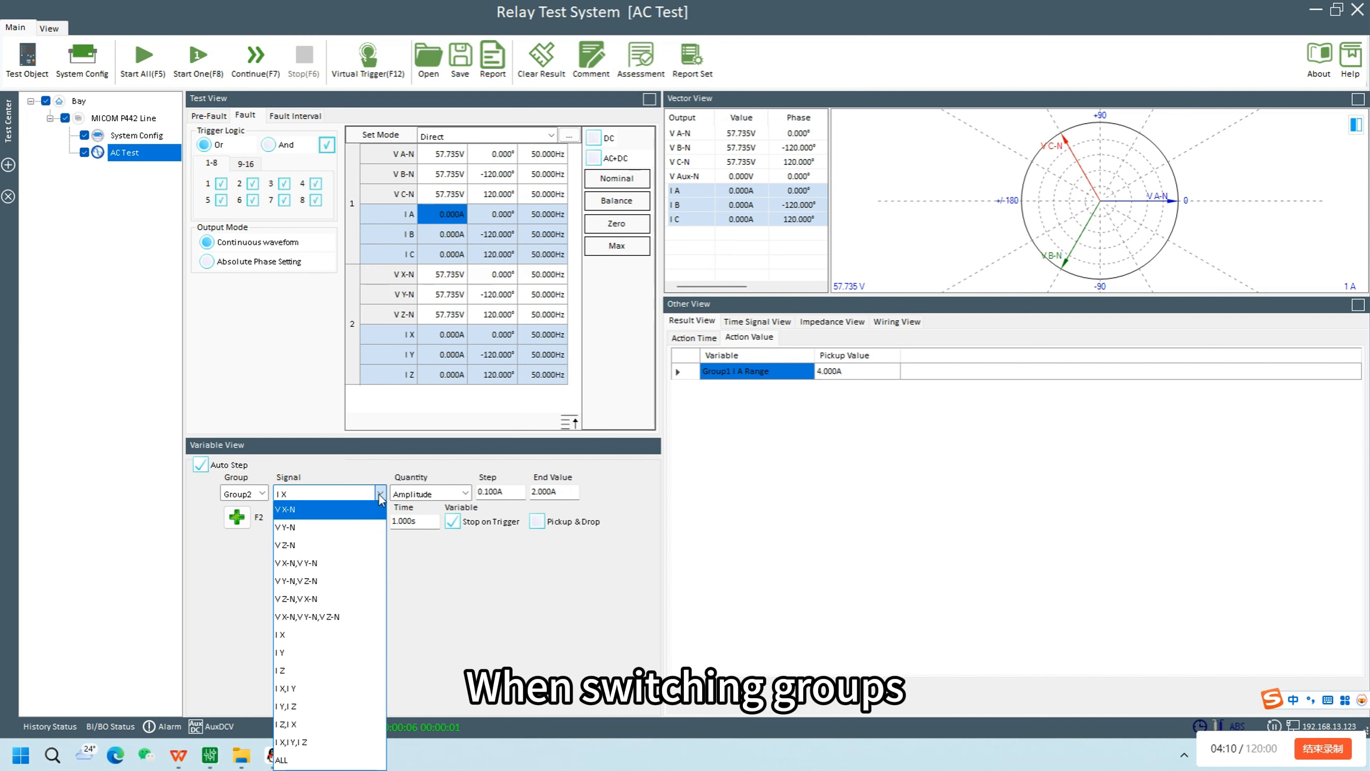
pyautogui.click(381, 493)
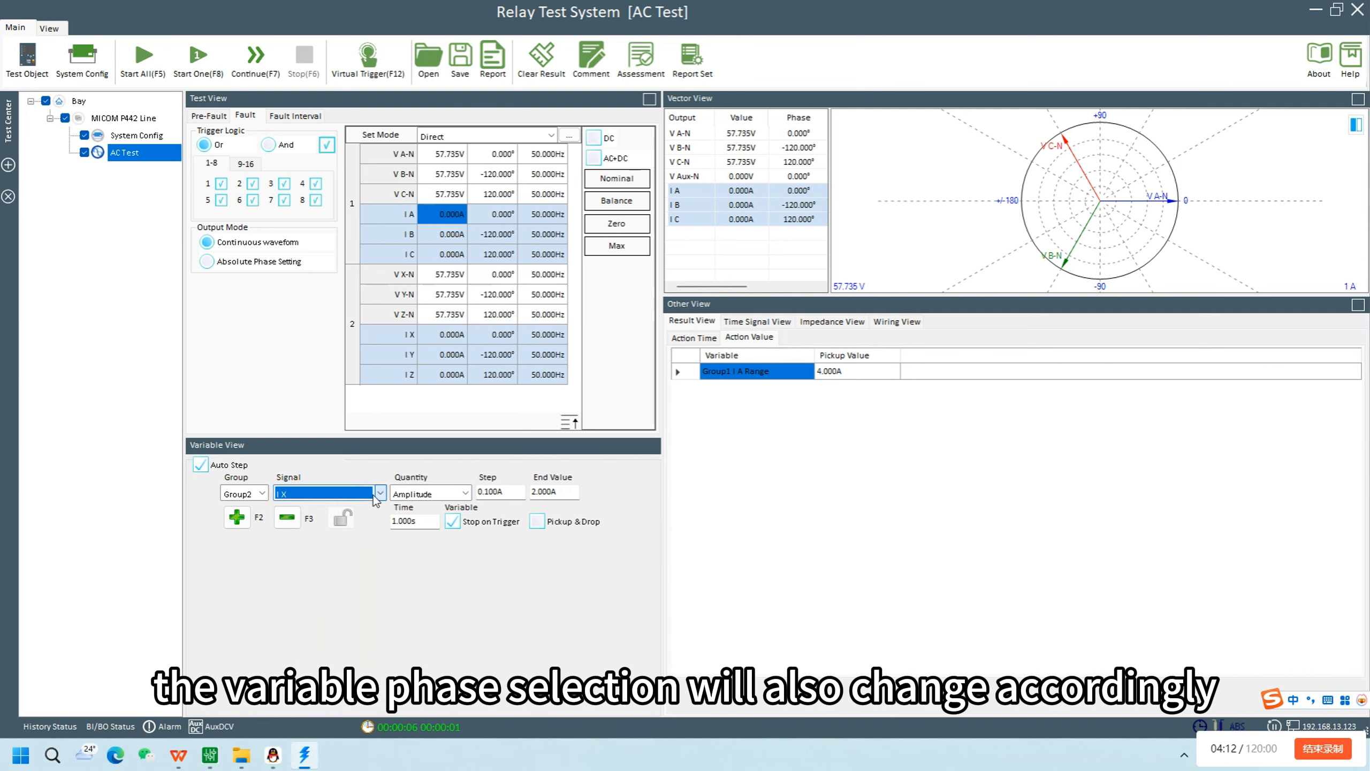
# Set the stepping variable to Group1 with signal I A and quantity Amplitude
pyautogui.click(263, 493)
pyautogui.click(248, 509)
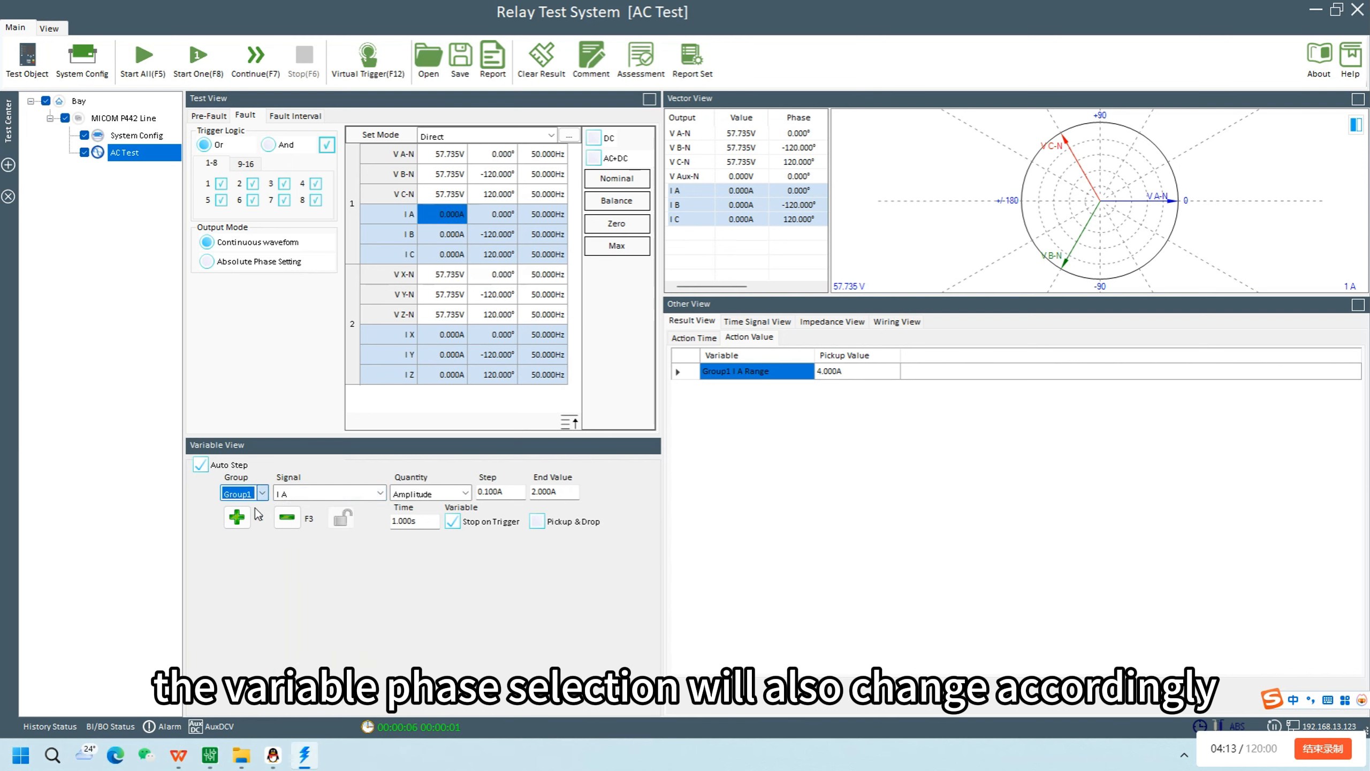
pyautogui.click(380, 493)
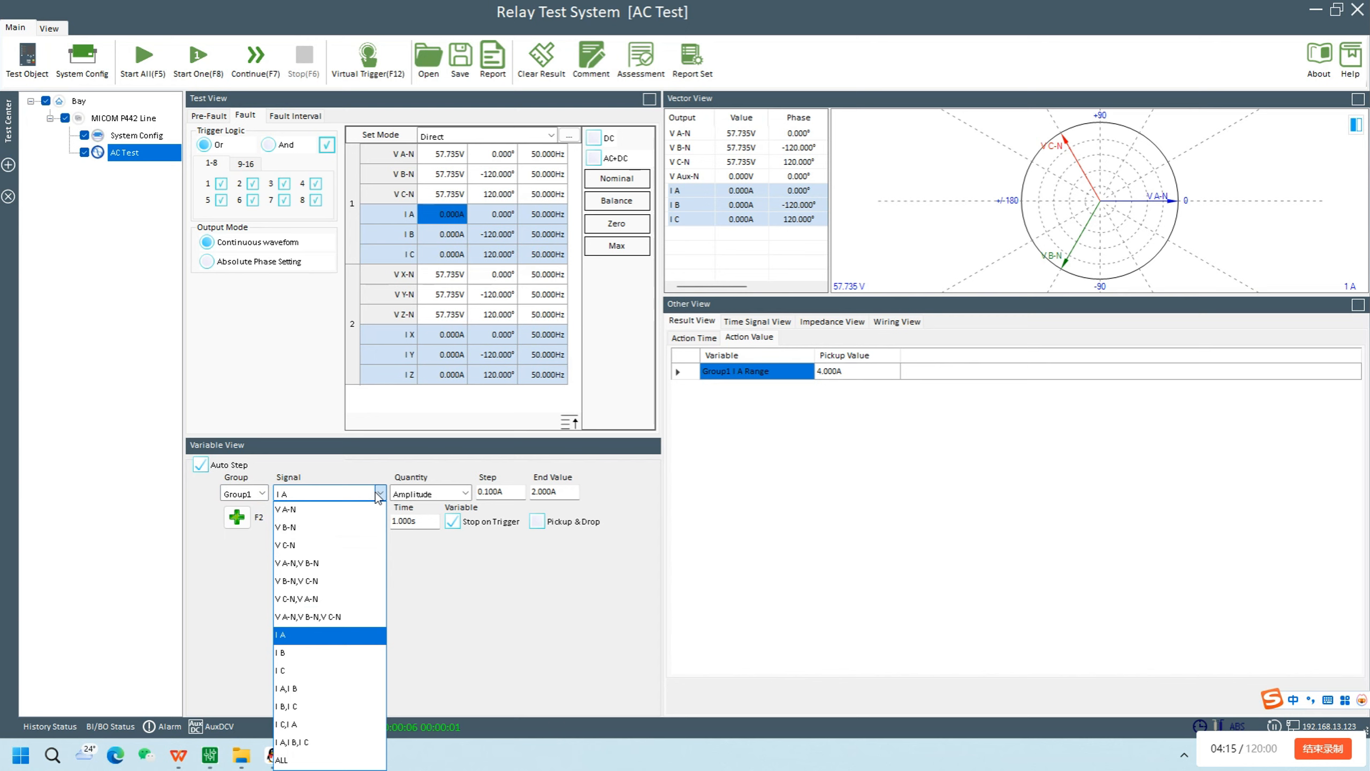
pyautogui.click(316, 634)
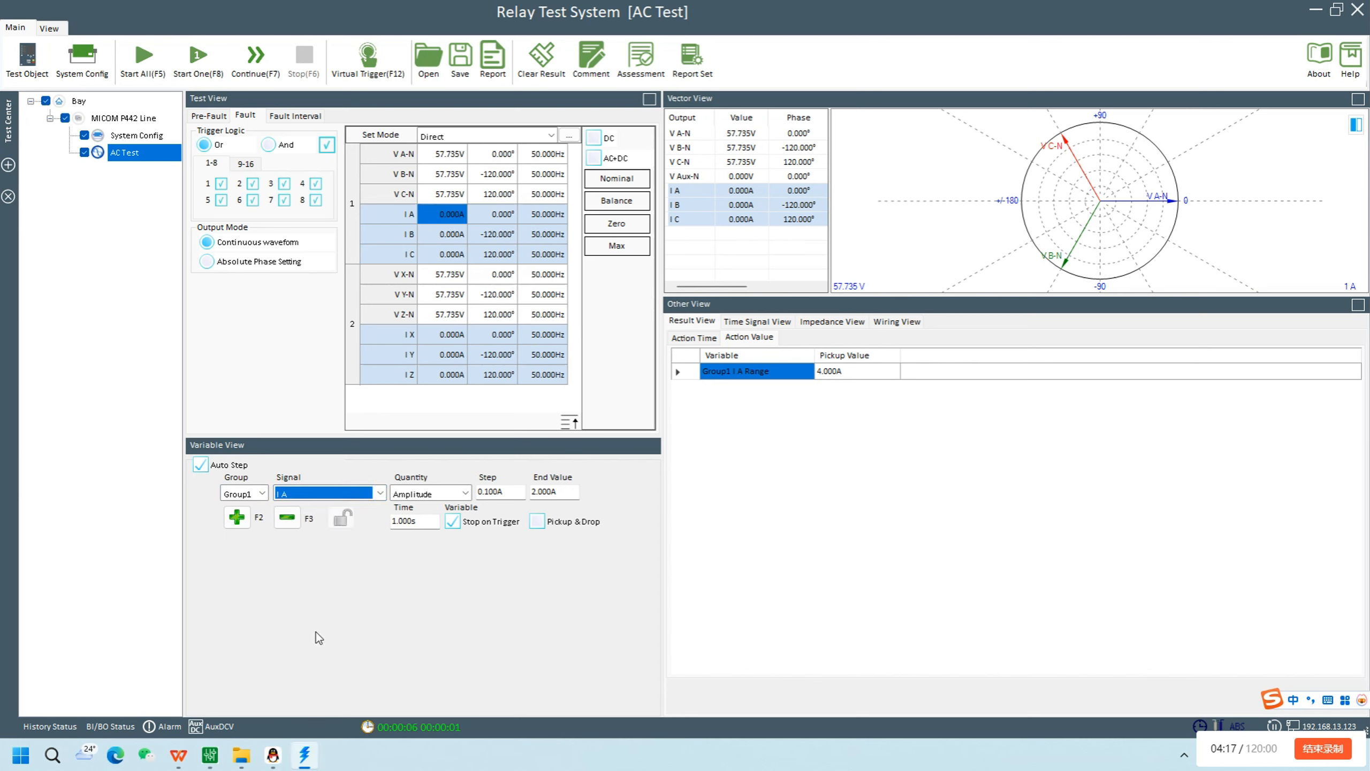
pyautogui.click(464, 492)
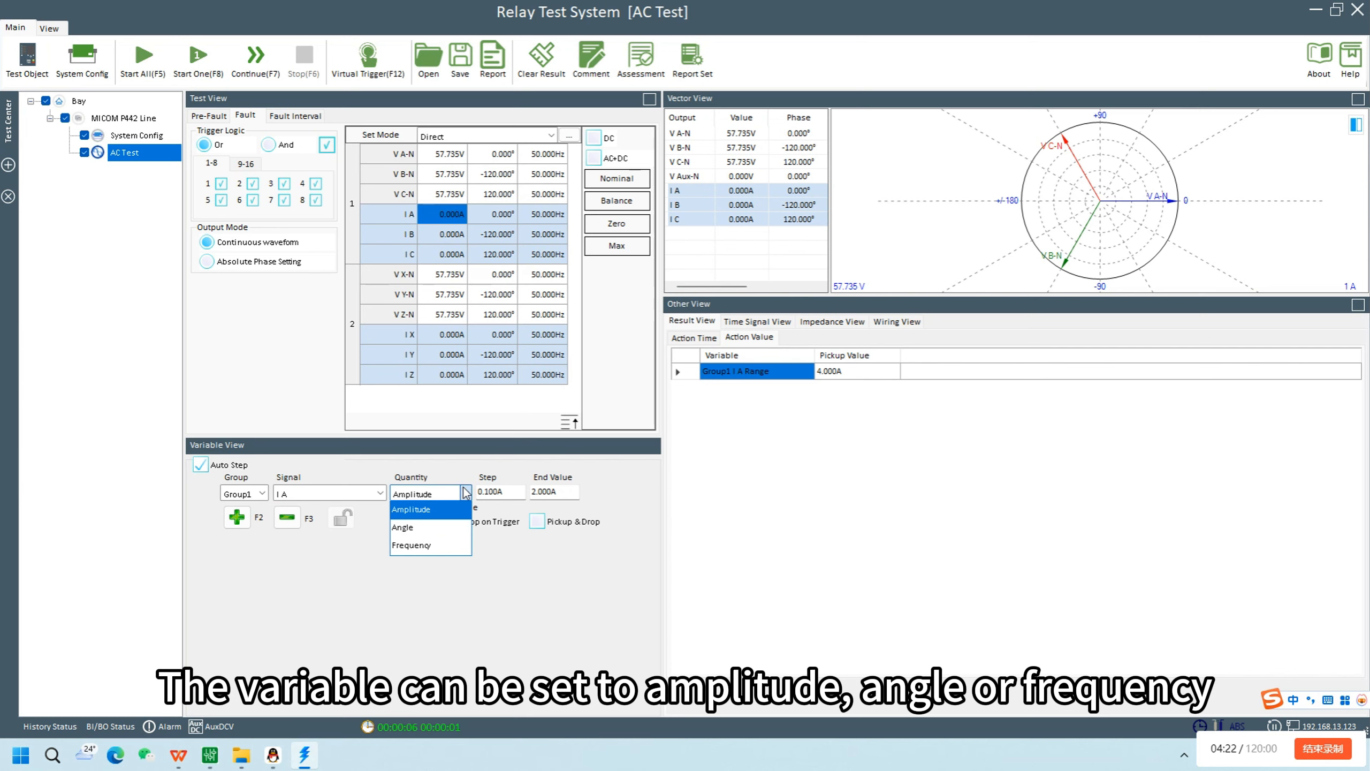
pyautogui.click(444, 510)
# Set the step to 1 A, the end value to 8 A and the time to 1.2 s, and start the single AC test
pyautogui.press('Tab')
pyautogui.write('1')
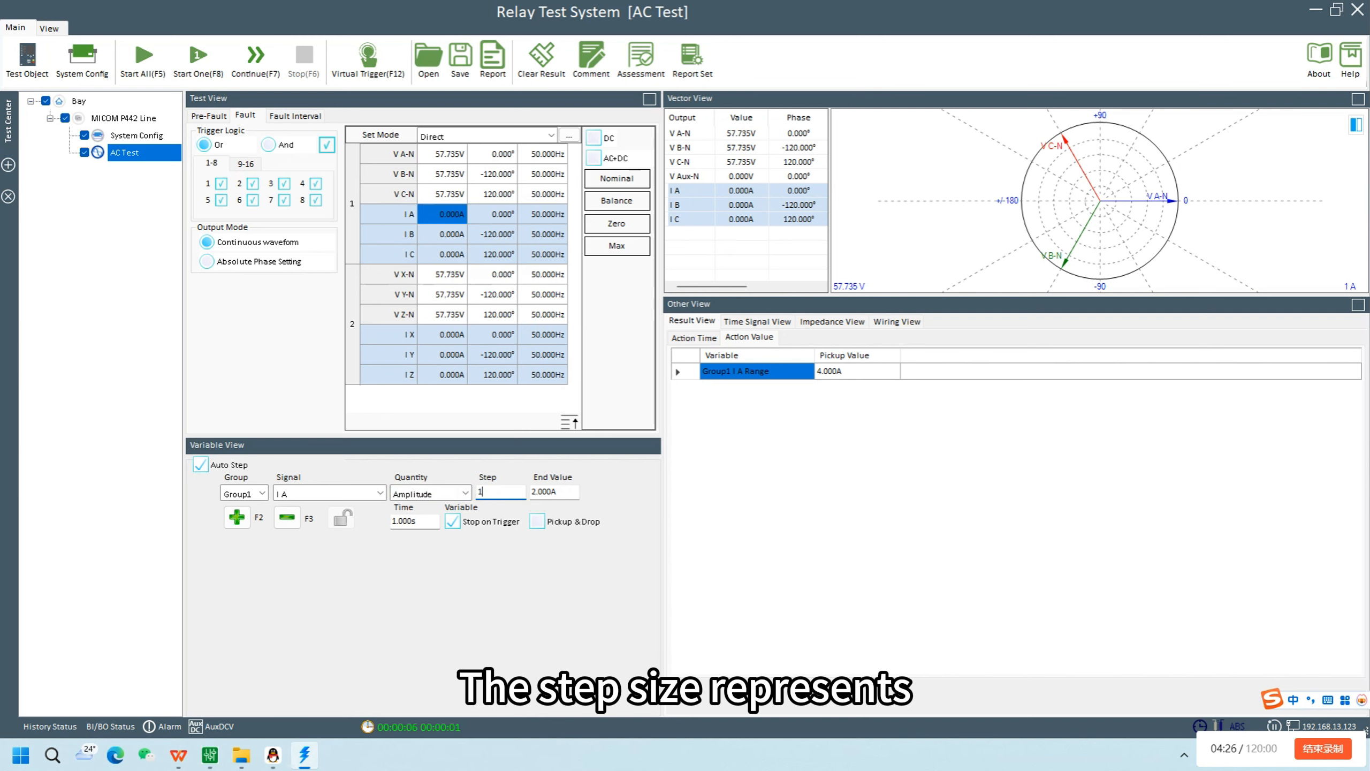
pyautogui.press('Tab')
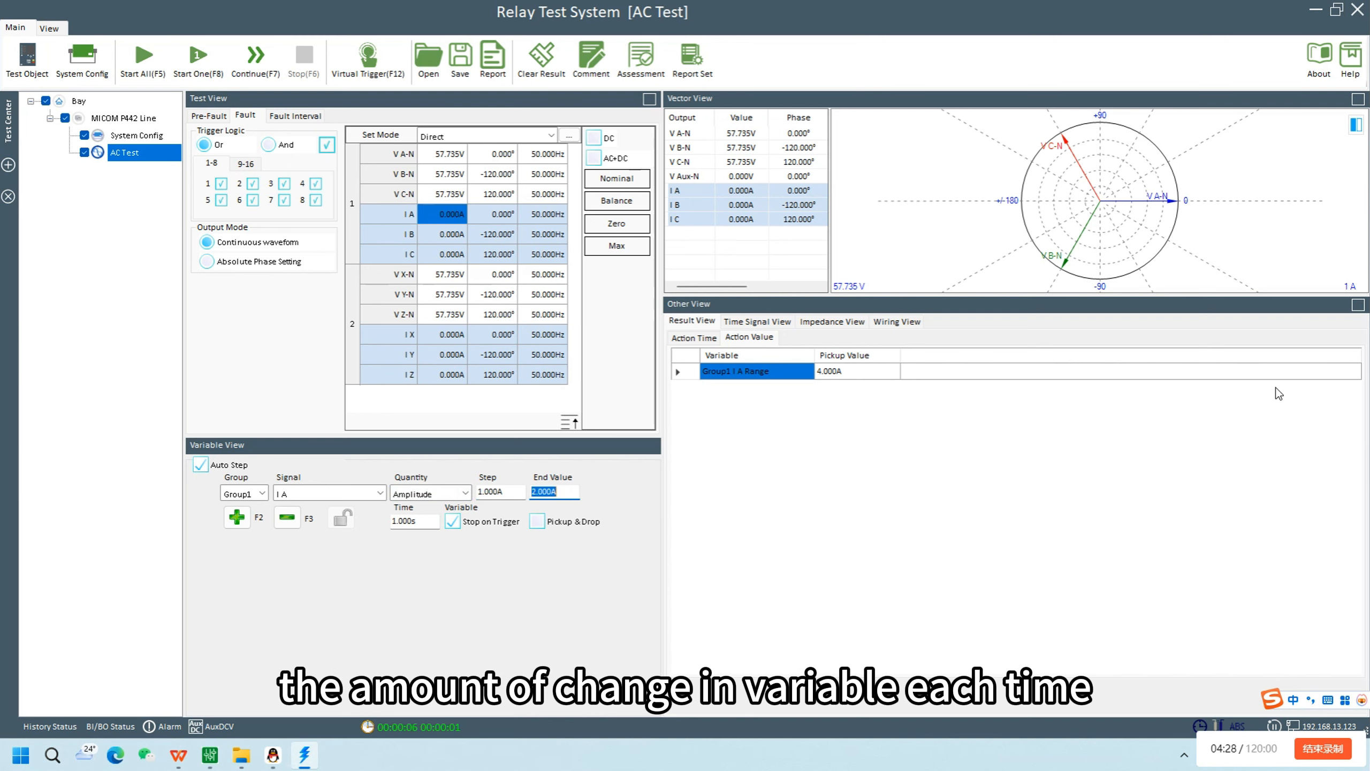
pyautogui.write('8')
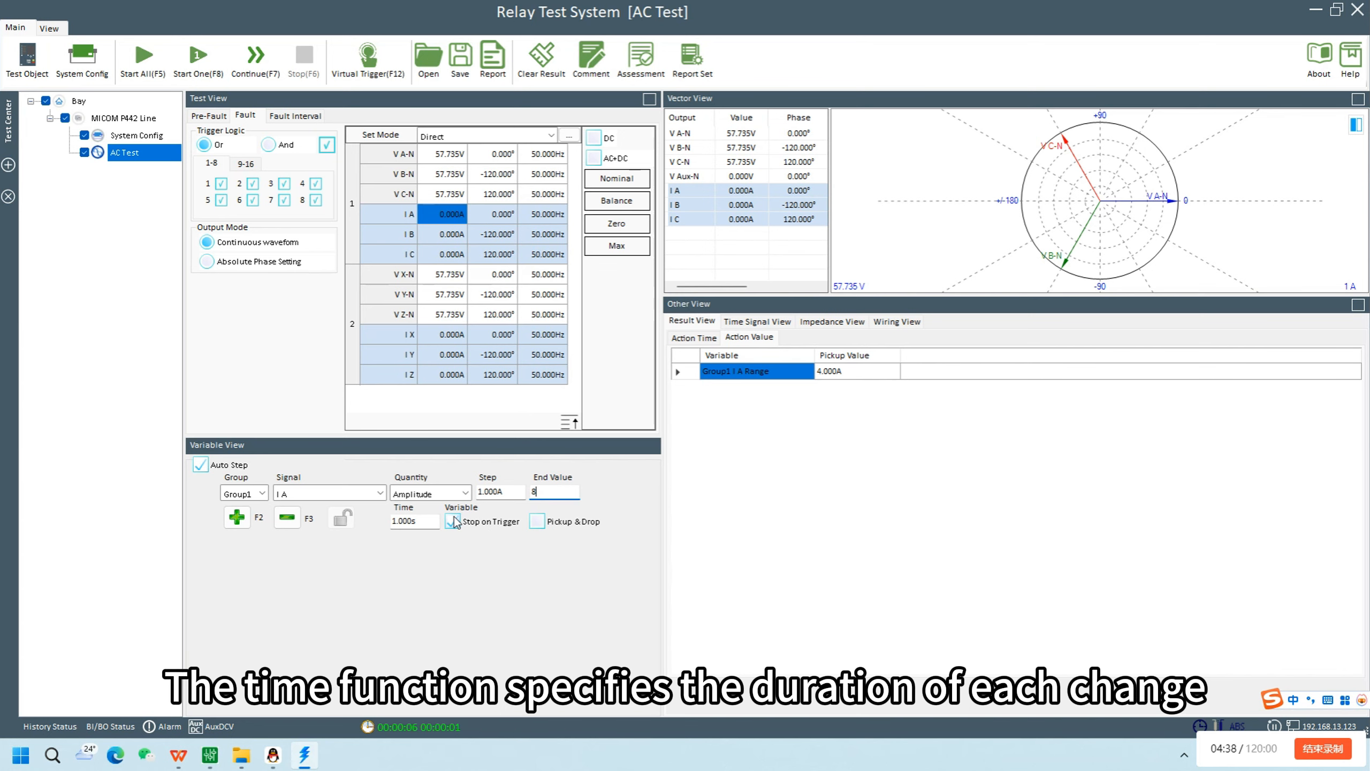
pyautogui.click(424, 521)
pyautogui.write('1.2')
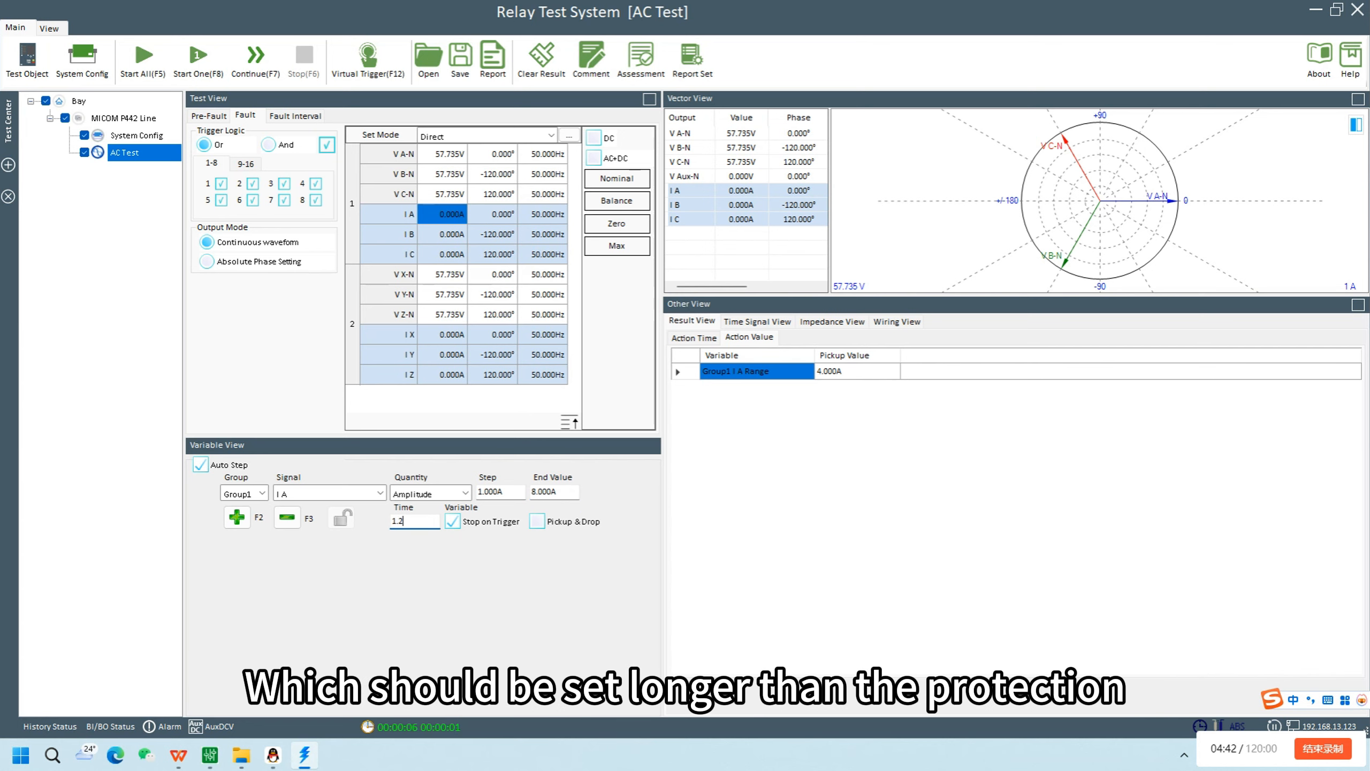
pyautogui.press('Return')
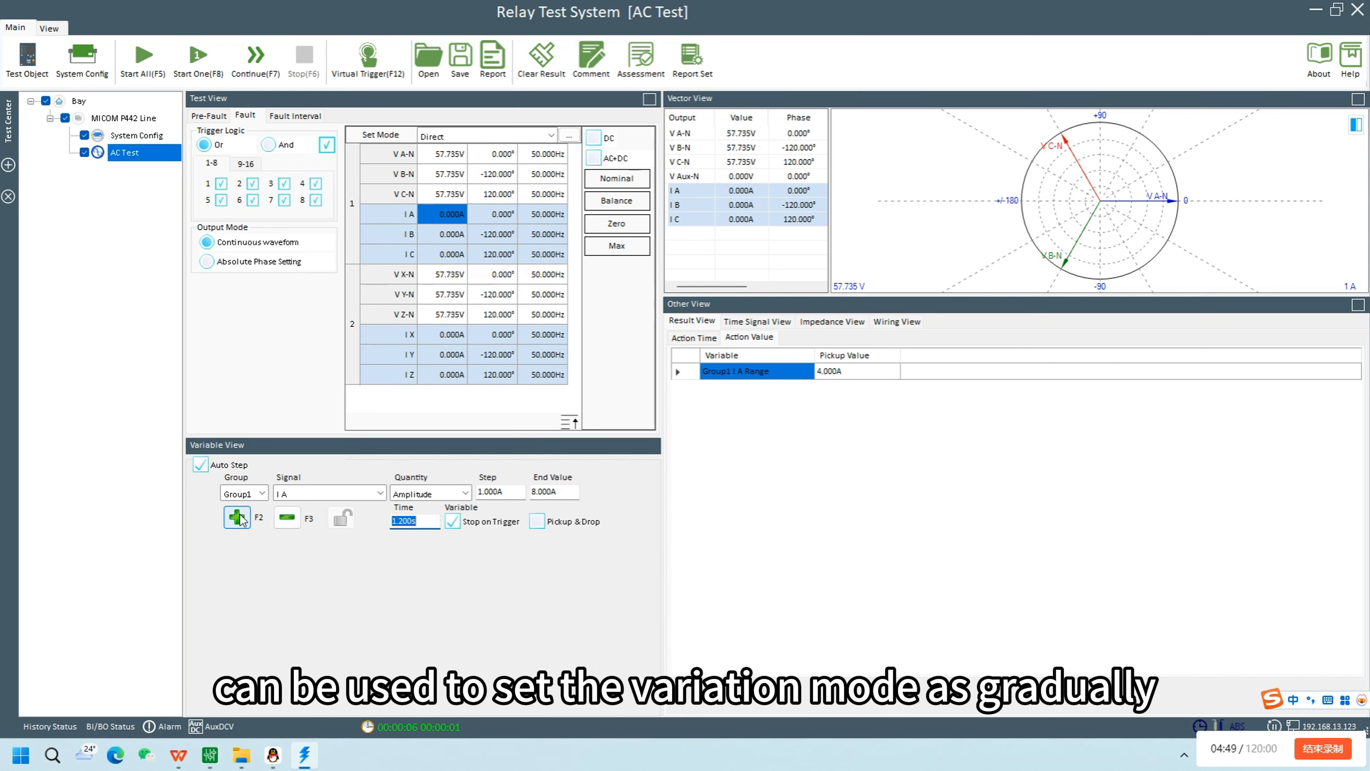
pyautogui.click(208, 66)
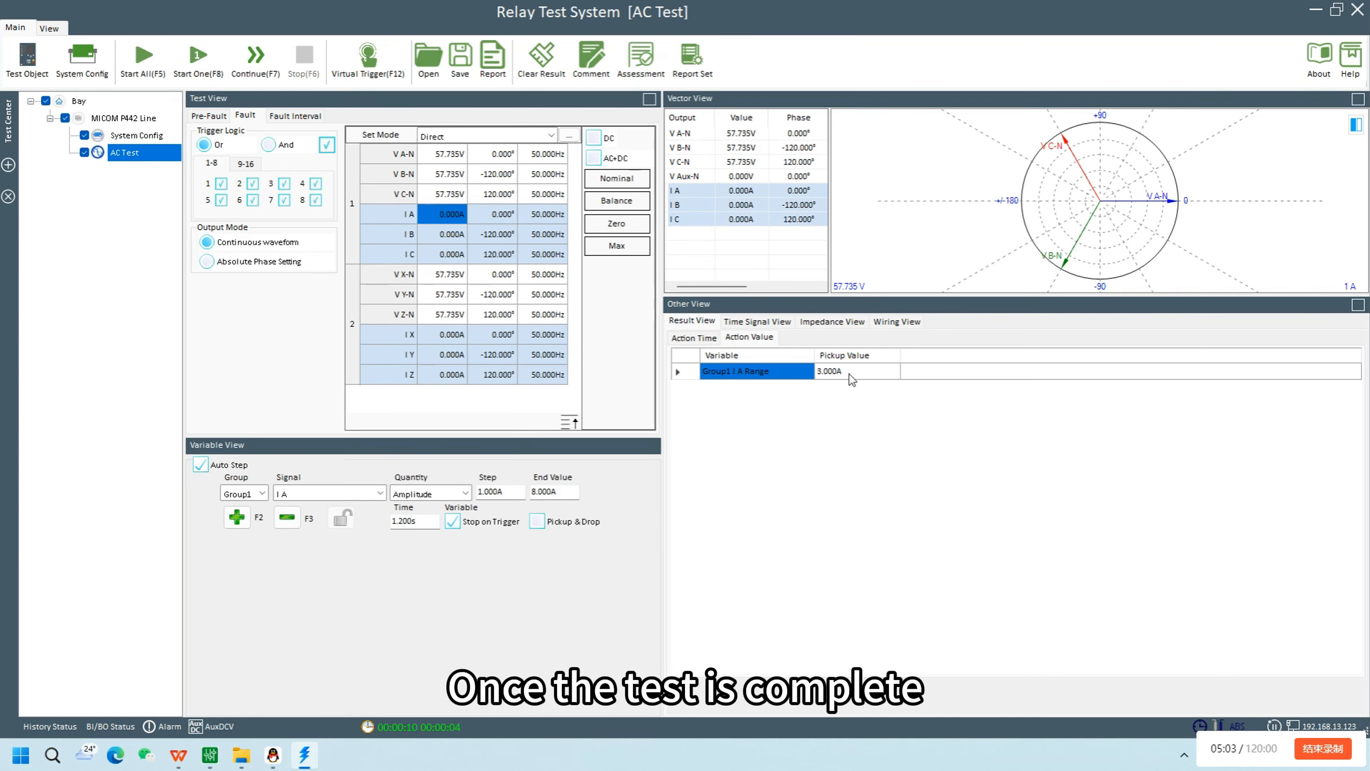
# Examine the pickup time of binary input 1 and the I A pickup value in the test results
pyautogui.click(708, 339)
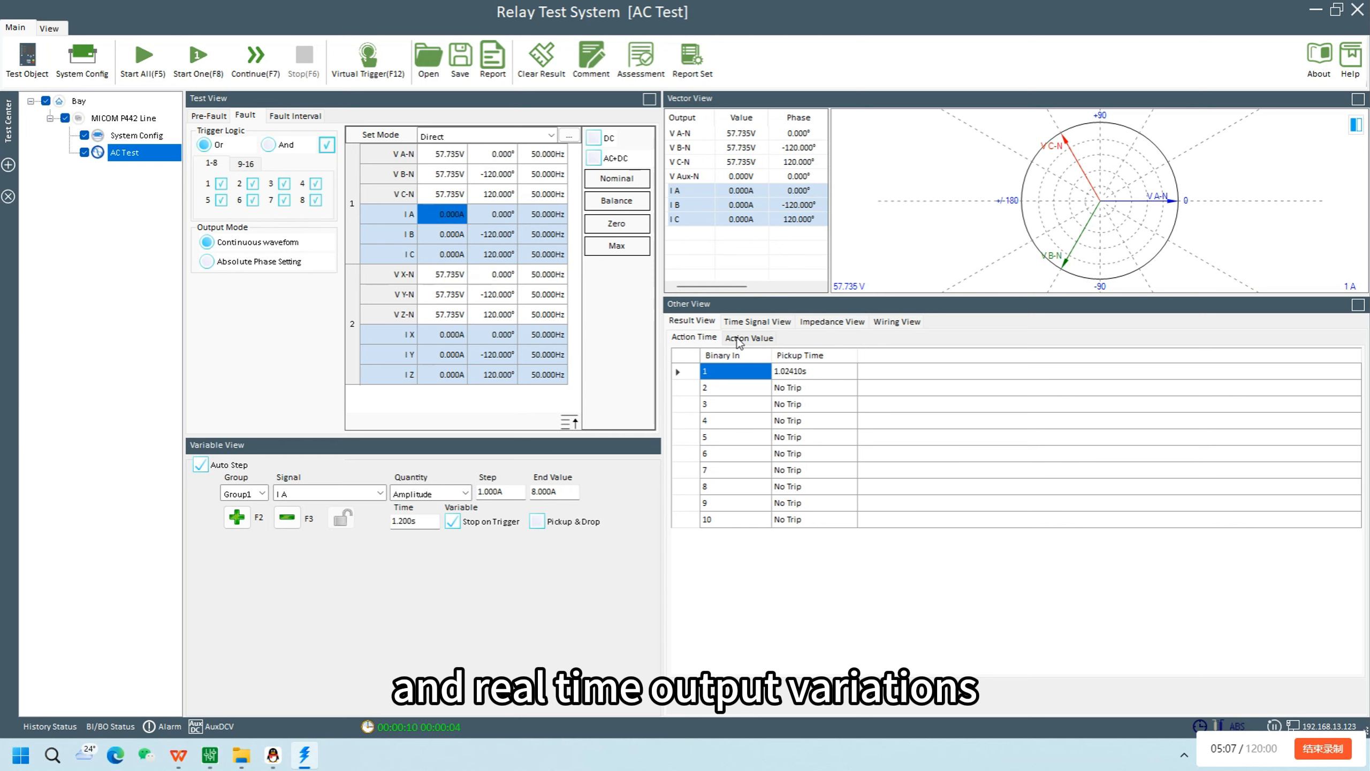
pyautogui.click(787, 373)
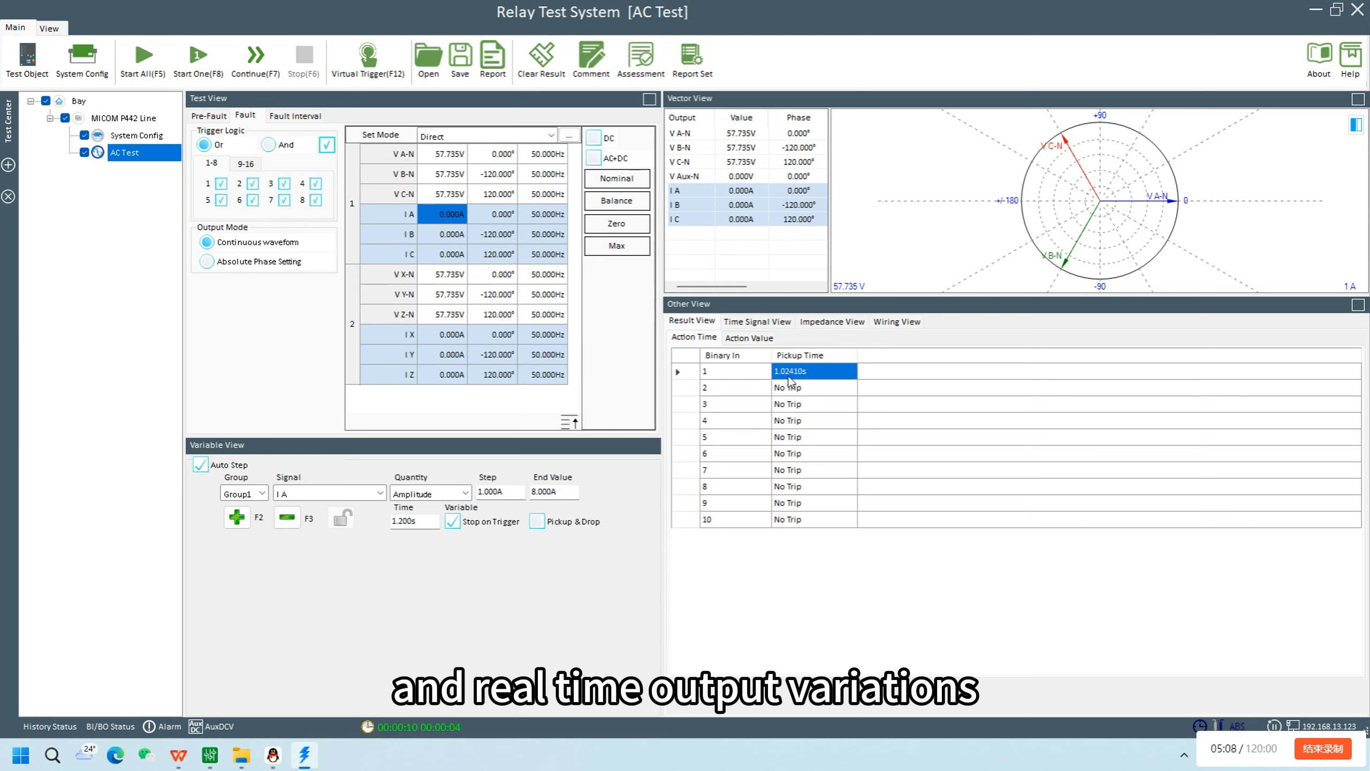
pyautogui.click(772, 342)
pyautogui.click(840, 375)
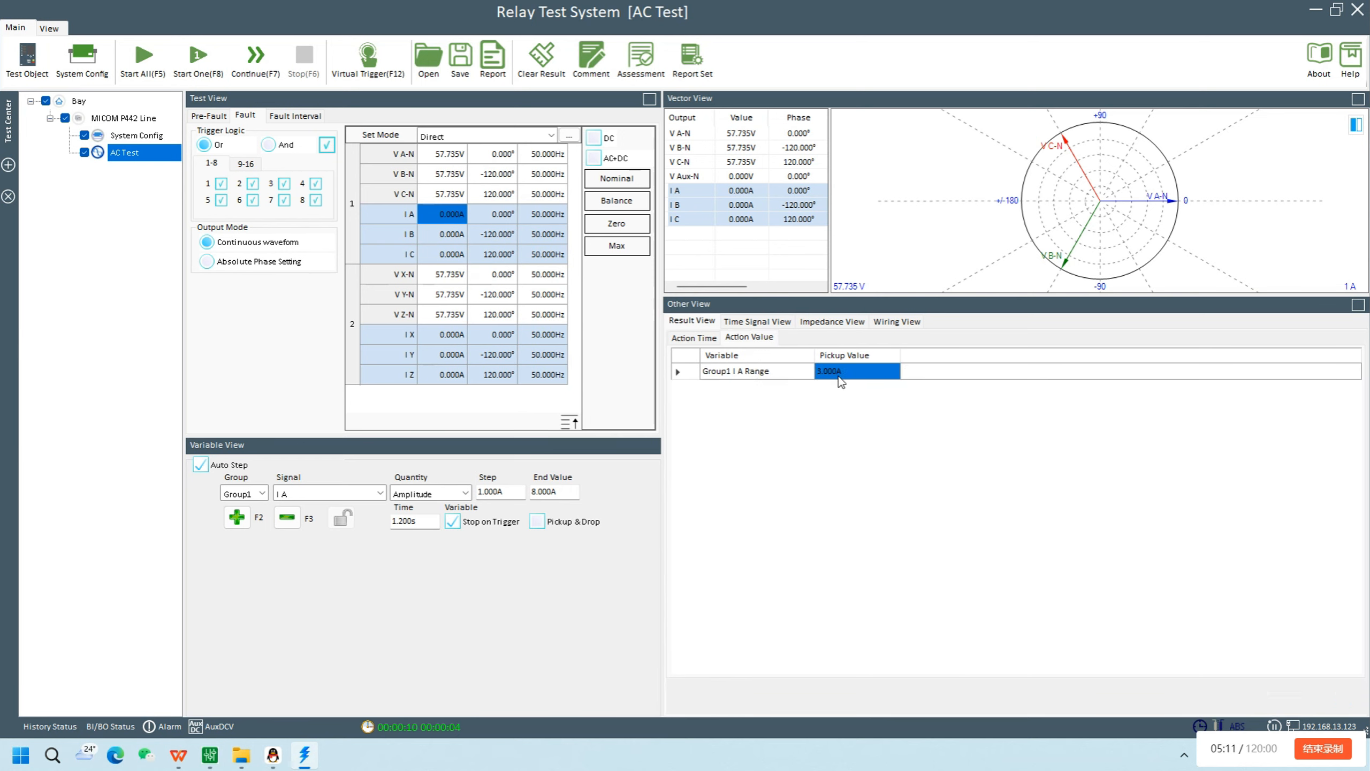